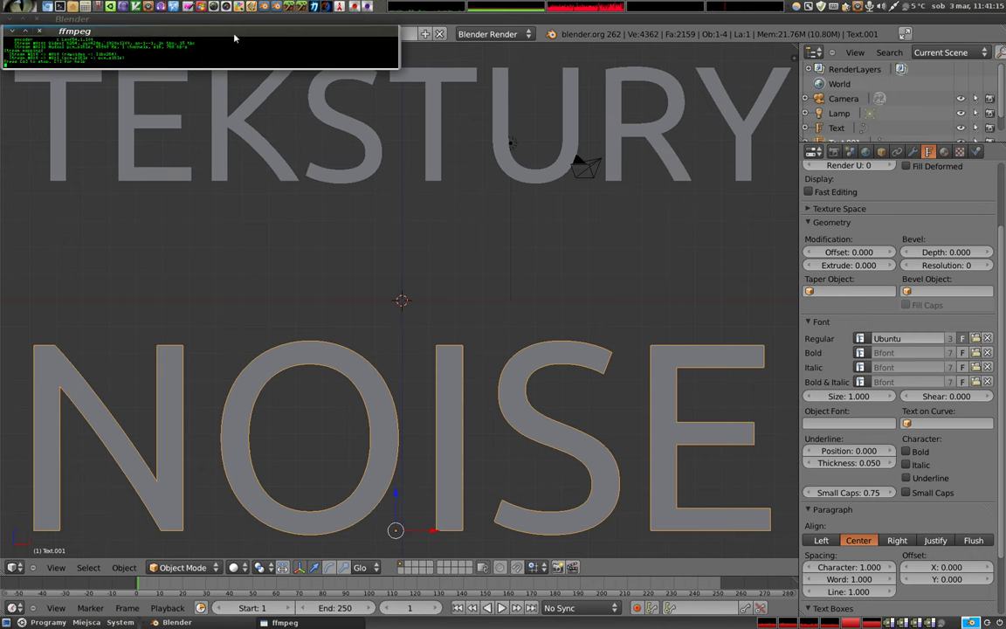
Minimize the ffmpeg terminal, delete the TEKSTURY title text and select the NOISE text
click(13, 31)
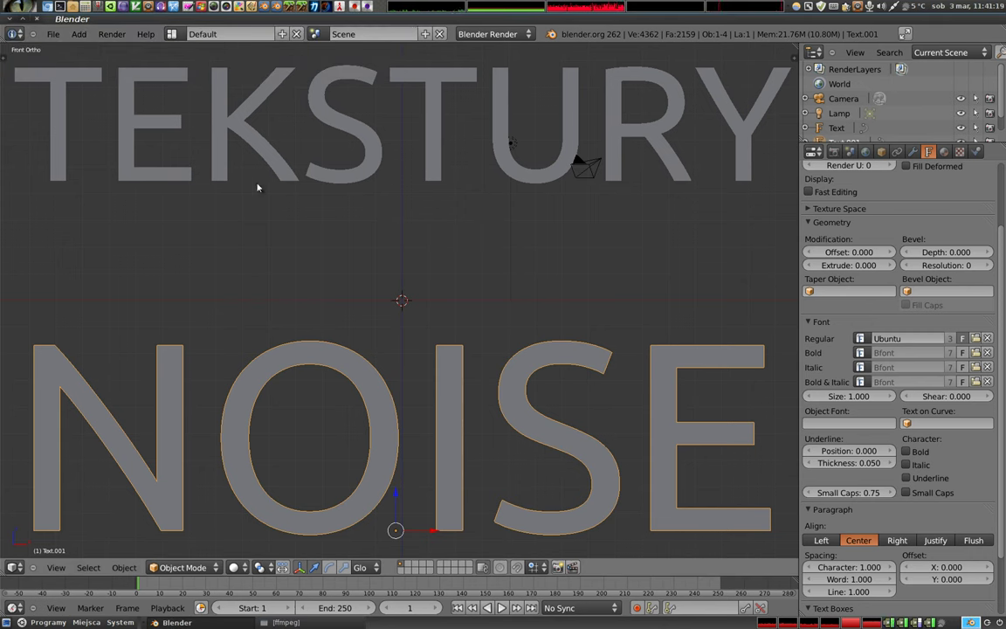
right_click(339, 185)
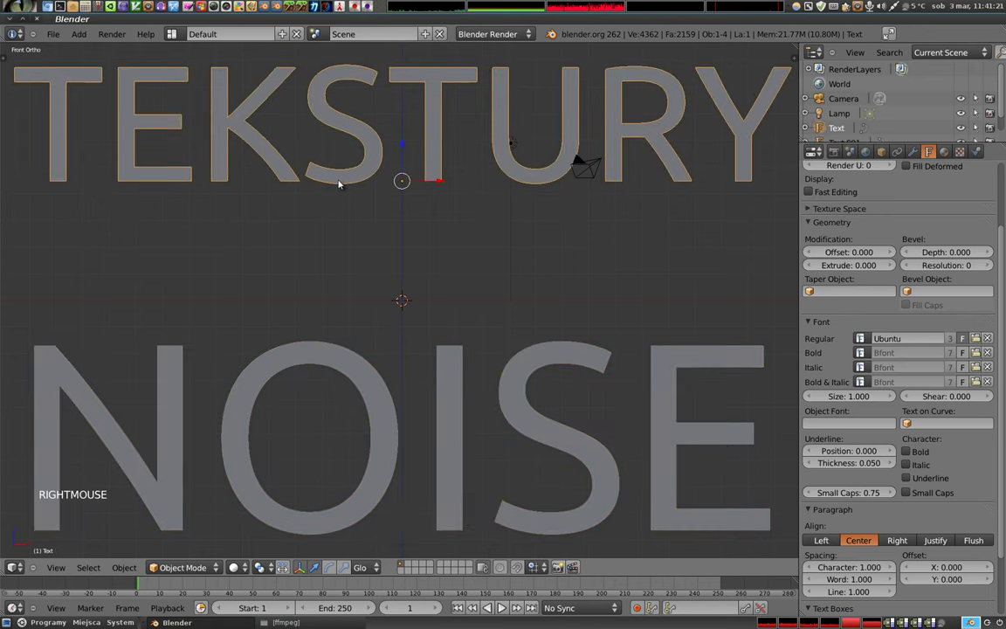
key(x)
click(339, 184)
right_click(439, 385)
Delete the NOISE text and add a plane mesh to the scene
key(x)
click(439, 385)
key(shift+a)
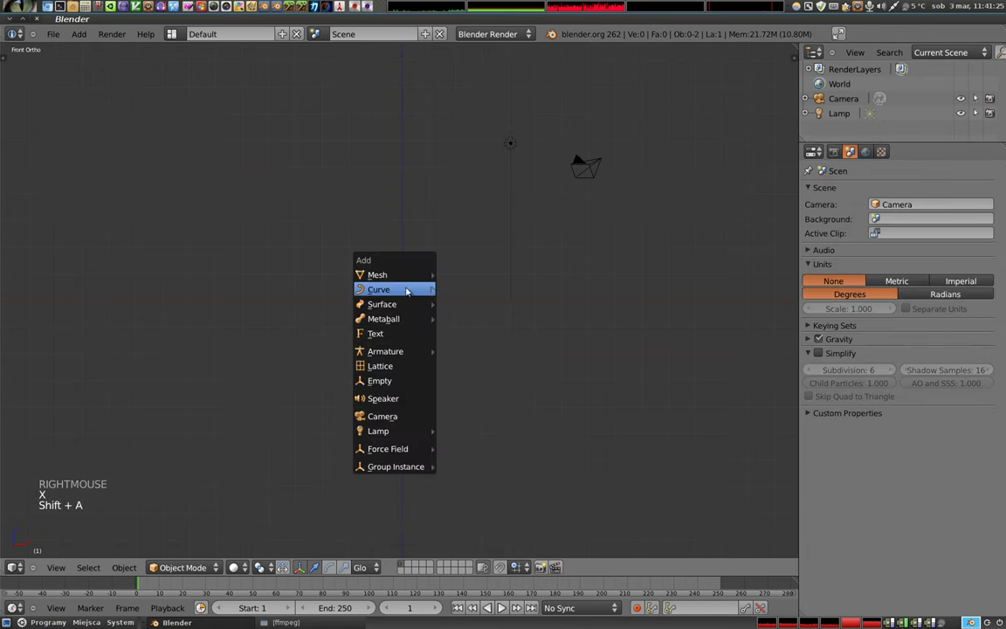
mouse_move(377, 274)
click(460, 274)
Scale the plane up and render it as a plain gray floor
key(s)
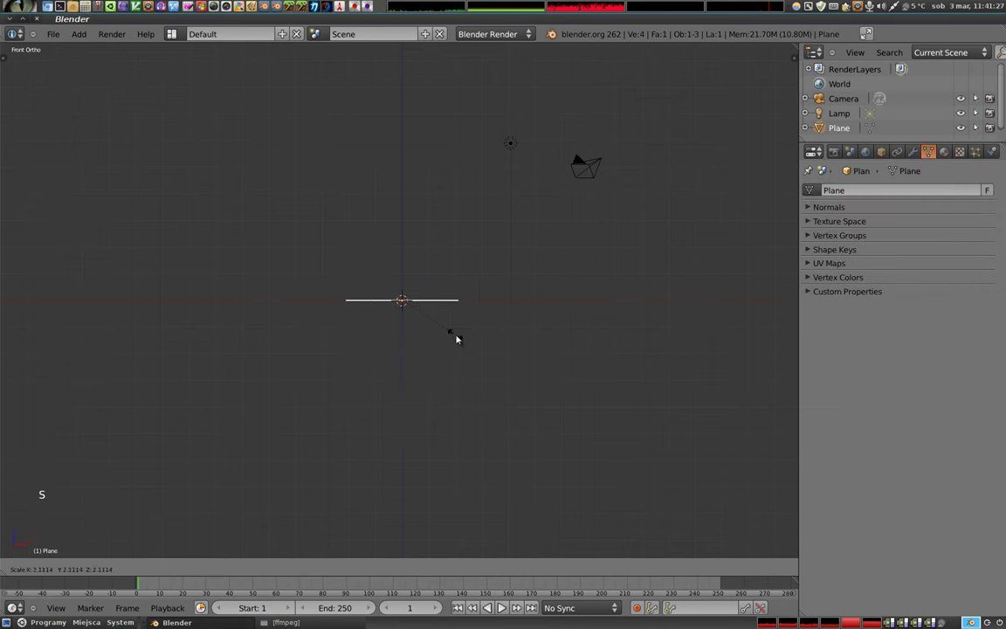
click(528, 381)
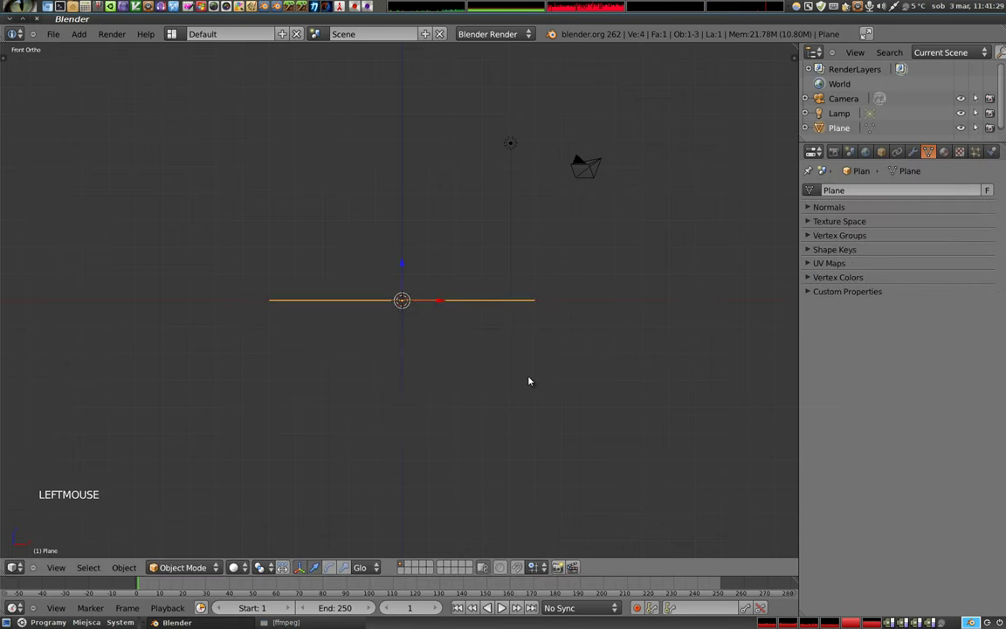
key(F12)
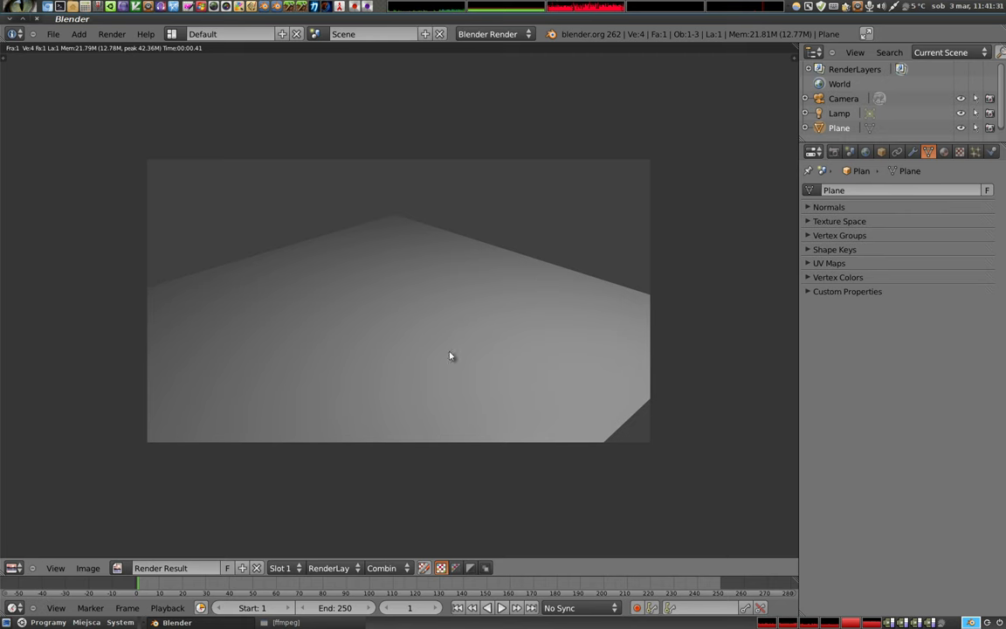
Add a new material to the plane and give it a new texture of type Noise
click(943, 151)
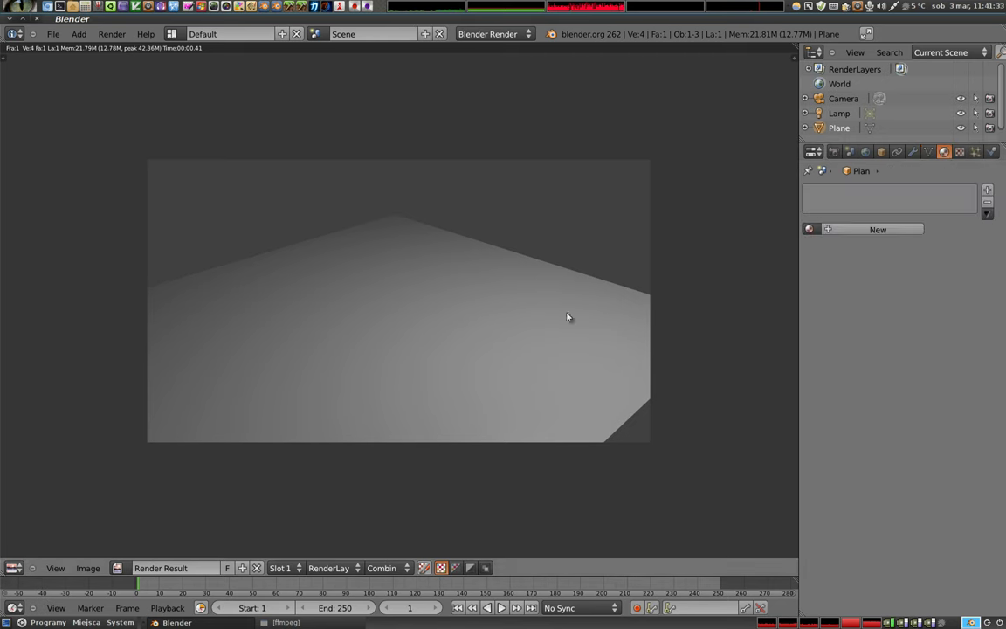
click(878, 229)
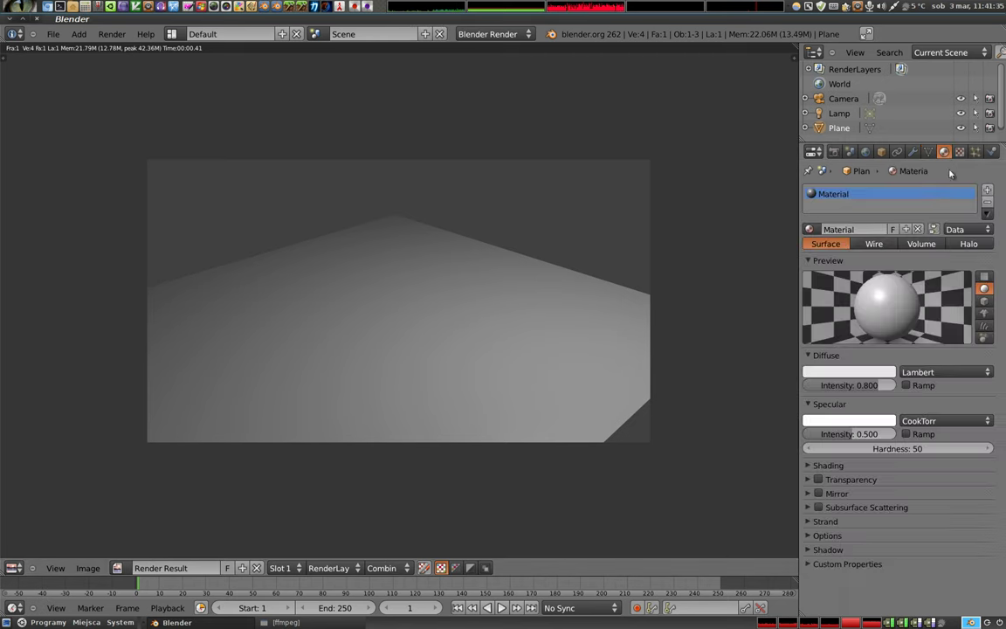
click(959, 151)
click(875, 271)
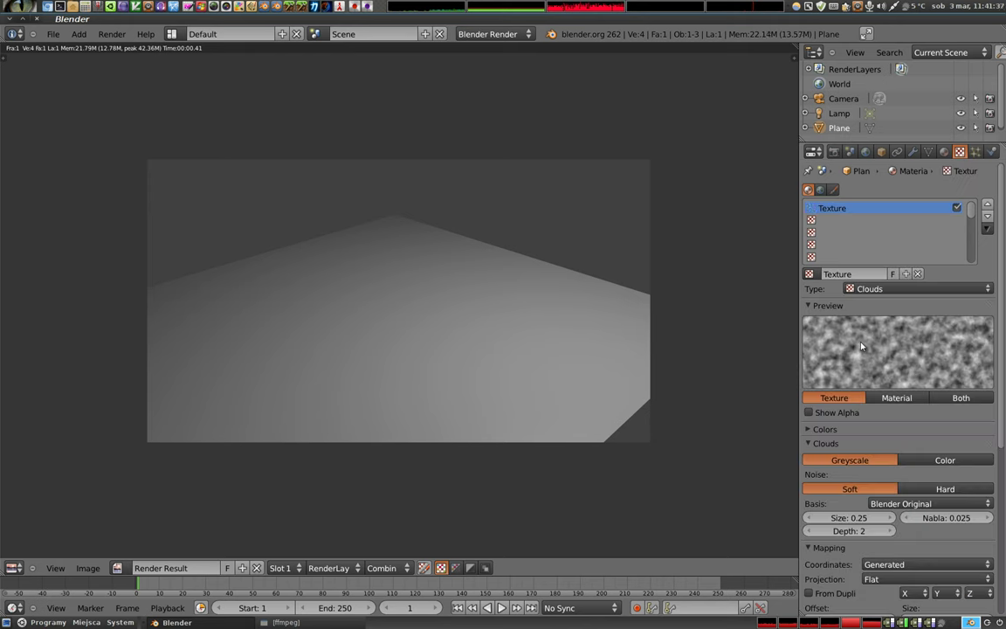
click(885, 289)
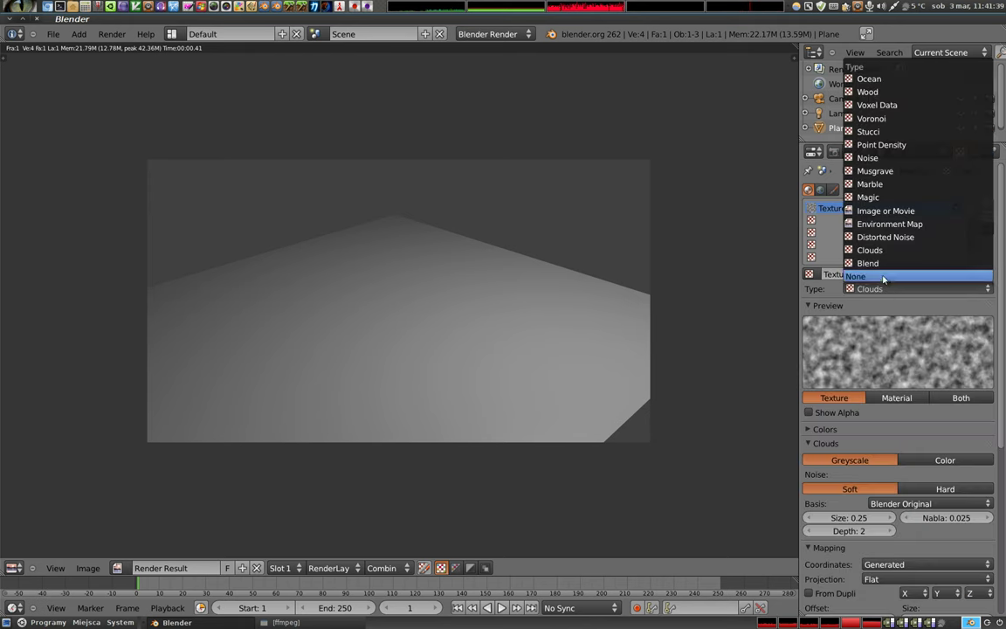
click(867, 158)
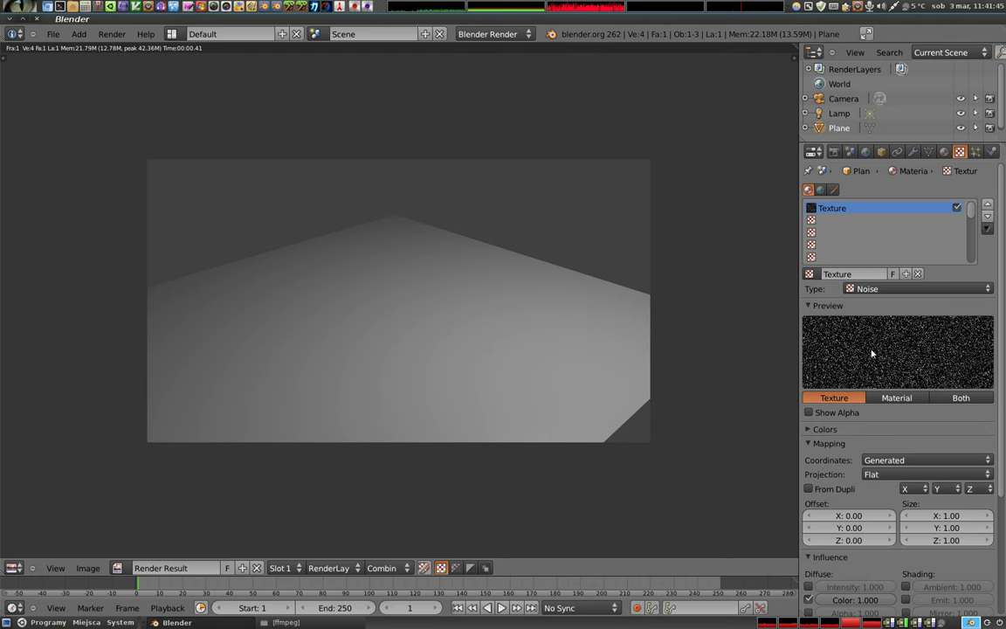
Re-render the plane, now speckled with magenta noise, and pan the render into view
scroll(813, 464, down, 1)
scroll(845, 470, down, 4)
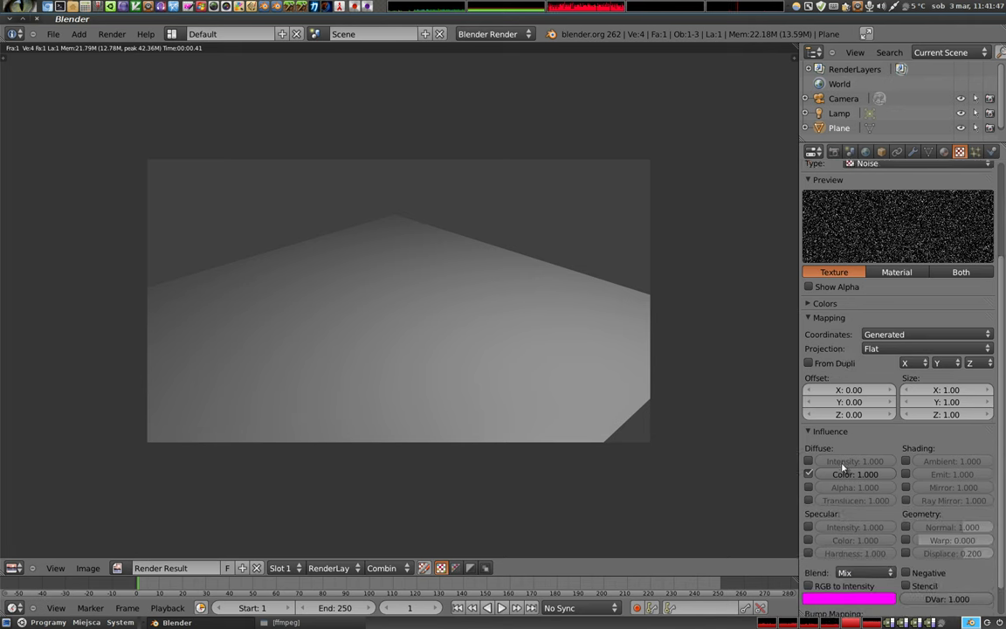
scroll(845, 470, down, 1)
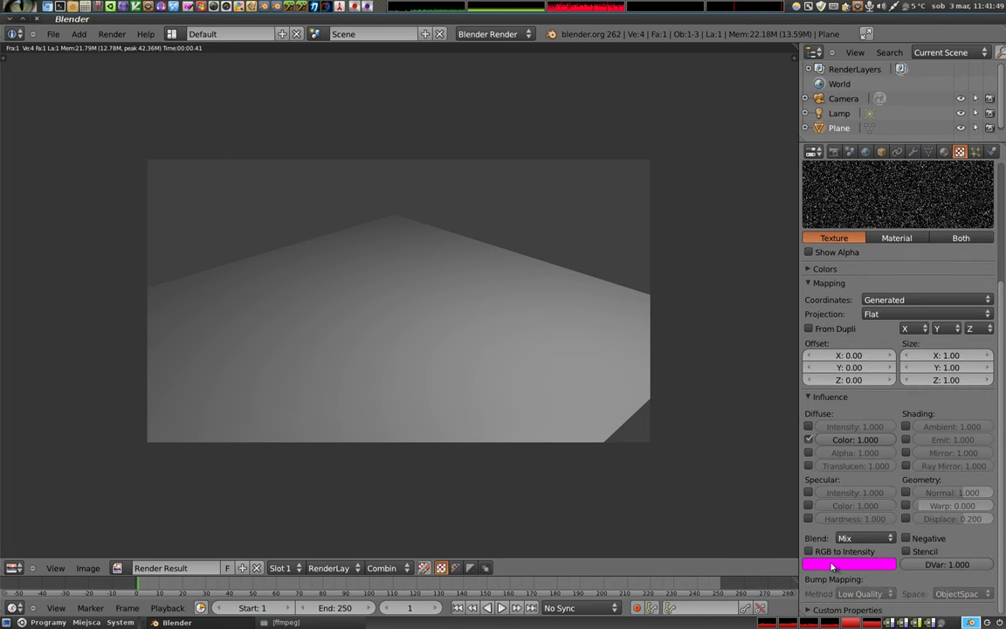
key(F12)
scroll(390, 362, up, 2)
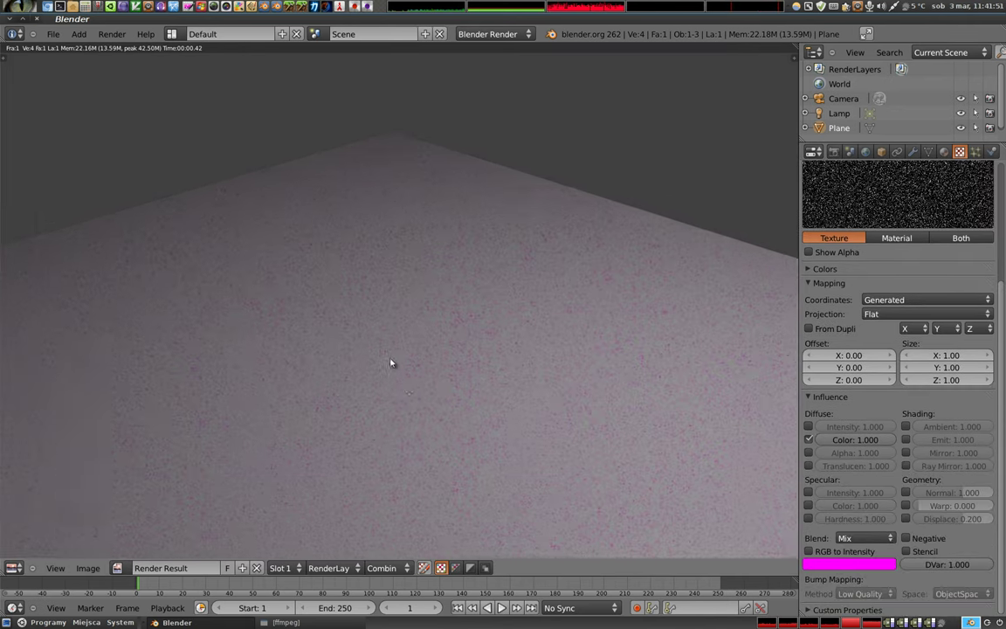
middle_drag(391, 362, 412, 171)
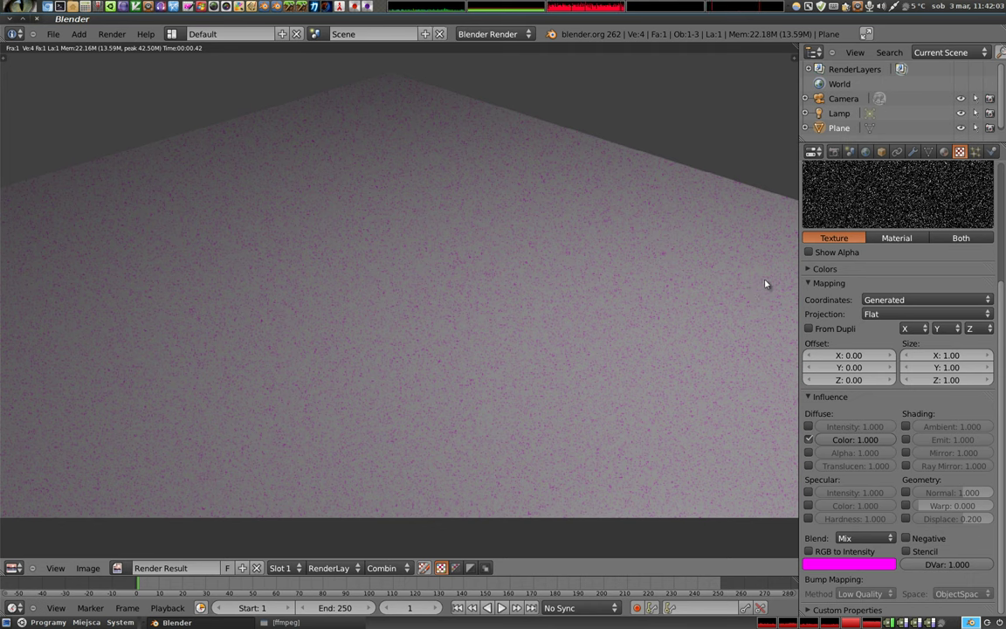
Expand the texture's Colors panel and set the material diffuse colour to dark red (R 0.216)
click(809, 270)
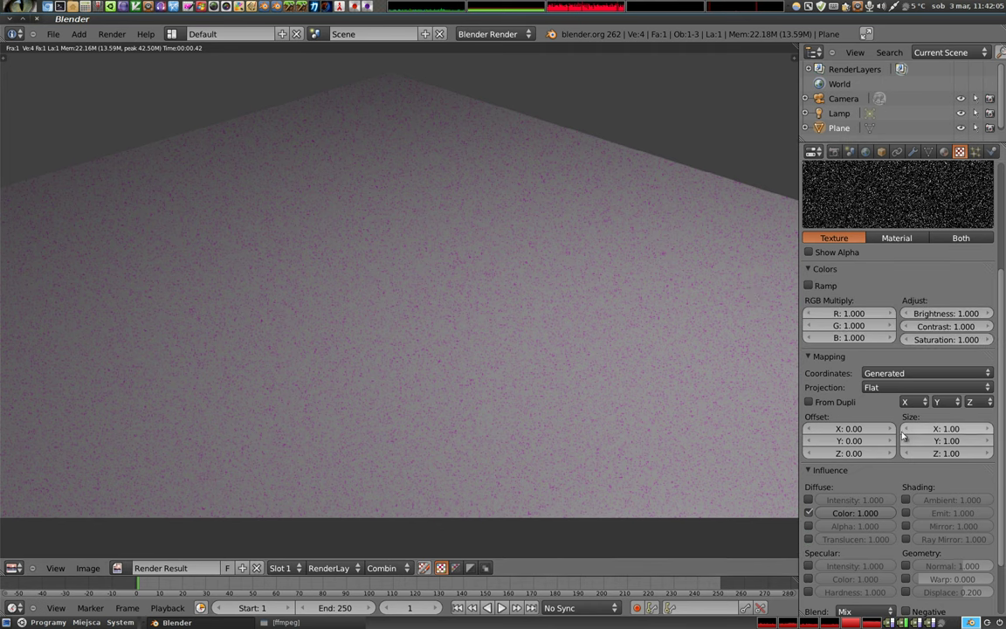
scroll(922, 207, up, 2)
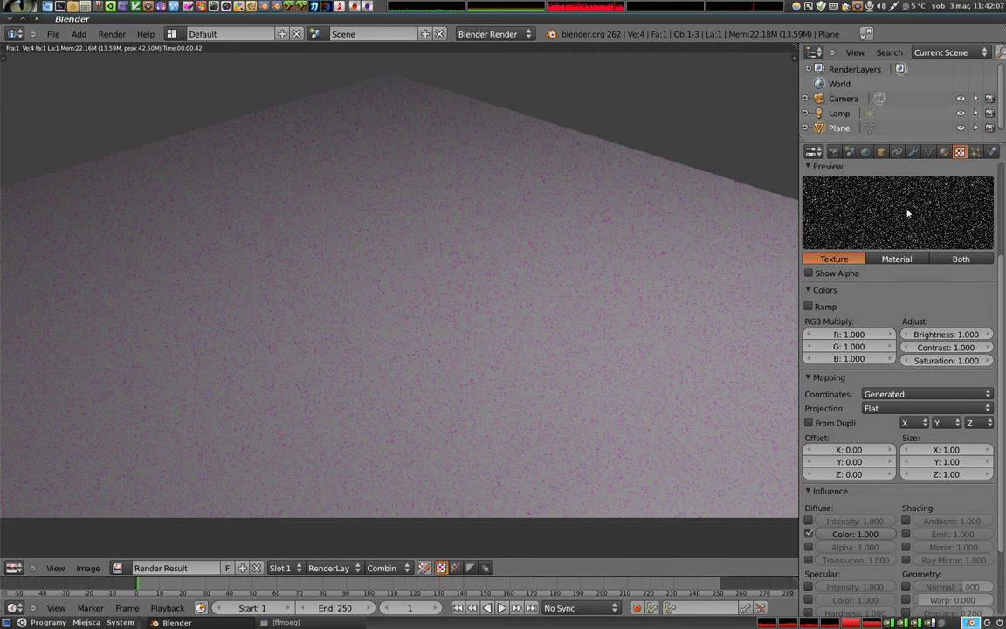
click(943, 151)
click(851, 373)
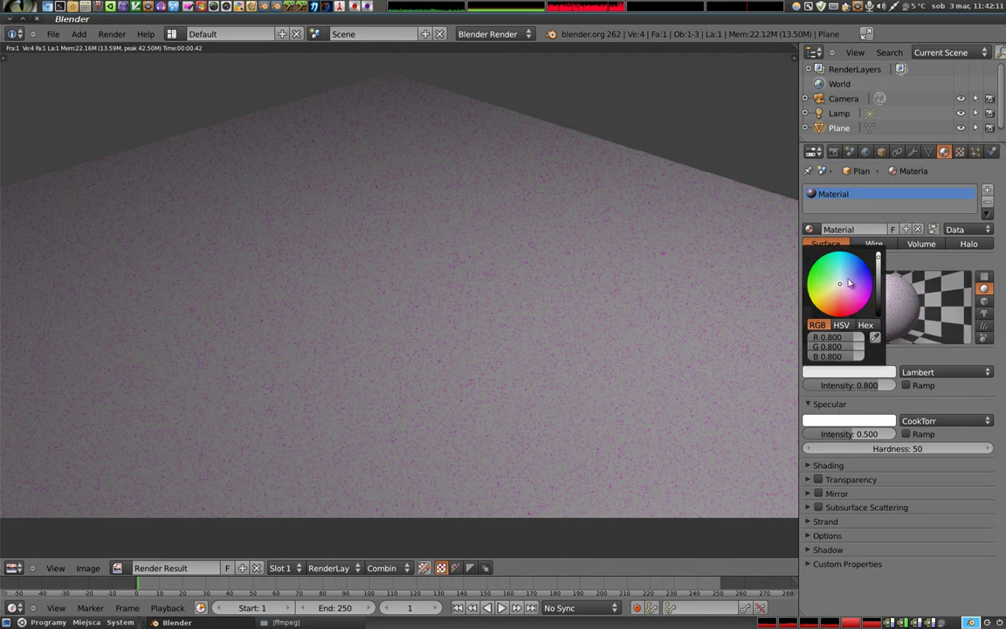
click(840, 312)
drag(878, 261, 880, 294)
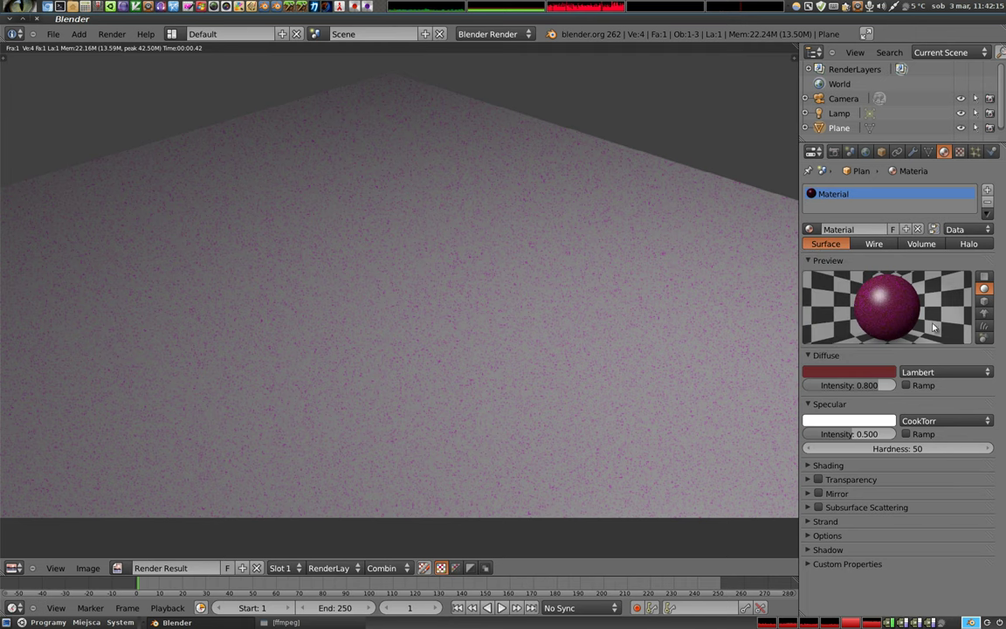
Render the plane, showing a deep purple speckled floor, and fit the image in view
key(F12)
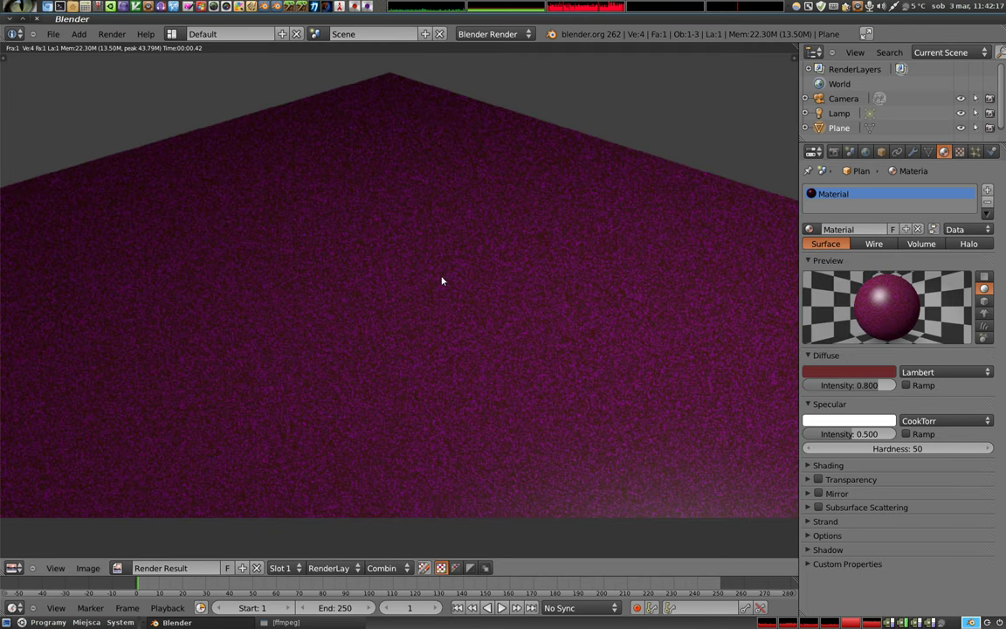
scroll(428, 311, down, 1)
middle_drag(429, 312, 428, 305)
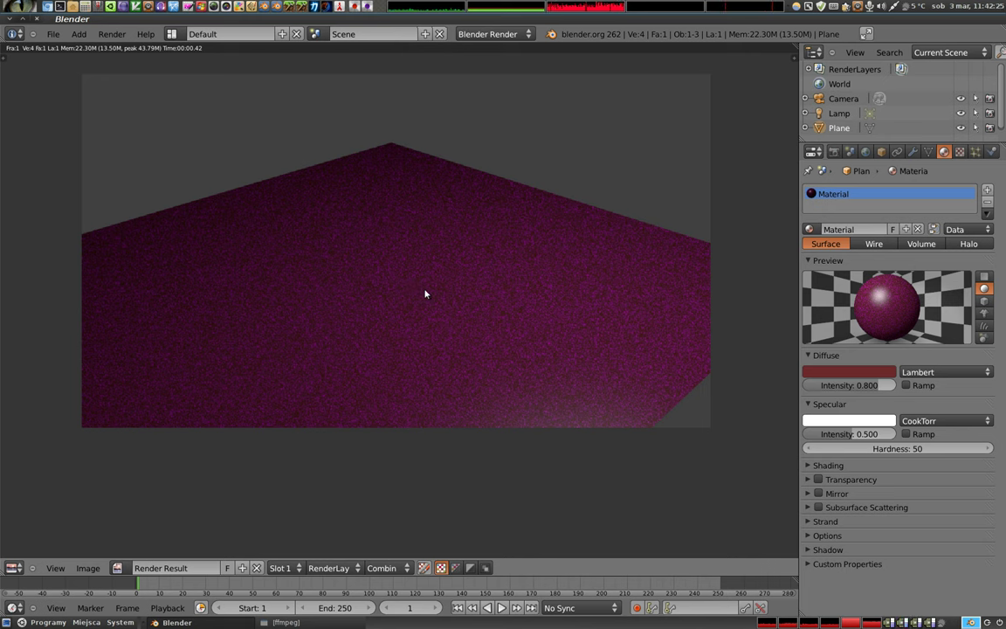
Set the Noise texture's influence colour to yellow and render
click(960, 151)
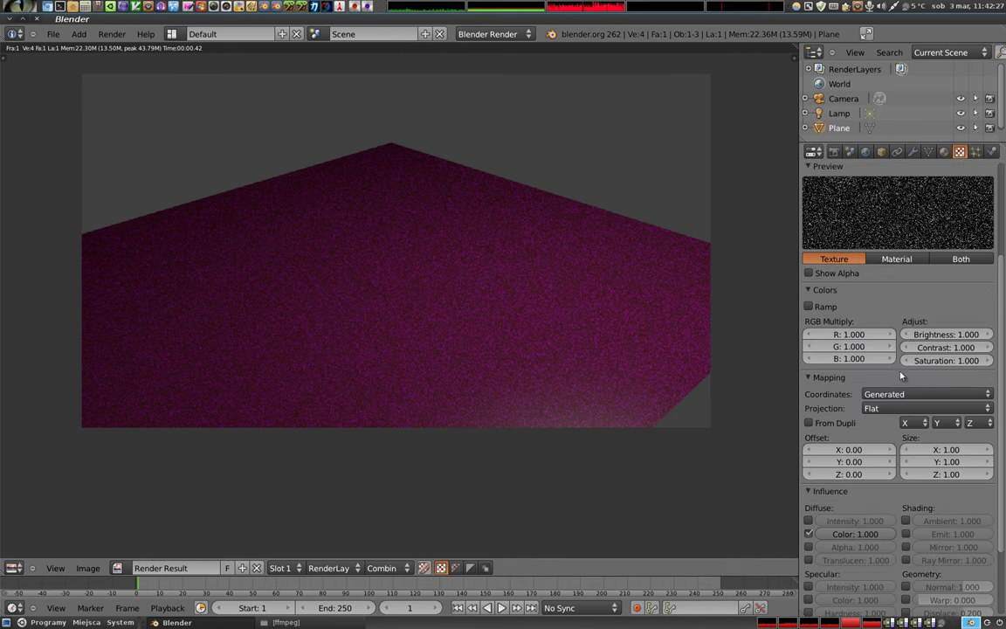
scroll(845, 539, down, 3)
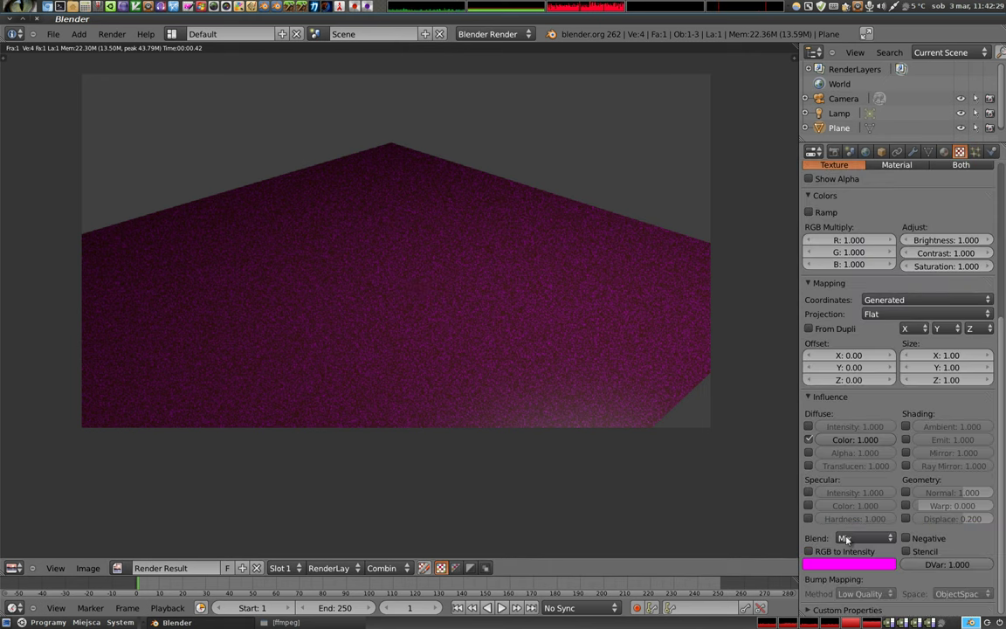
click(849, 565)
click(844, 493)
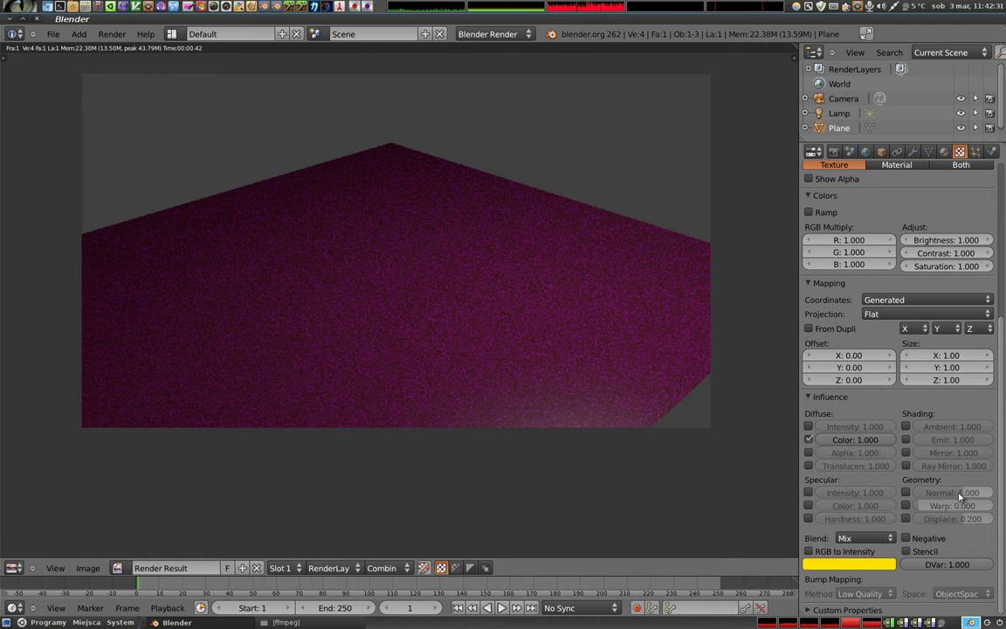
key(F12)
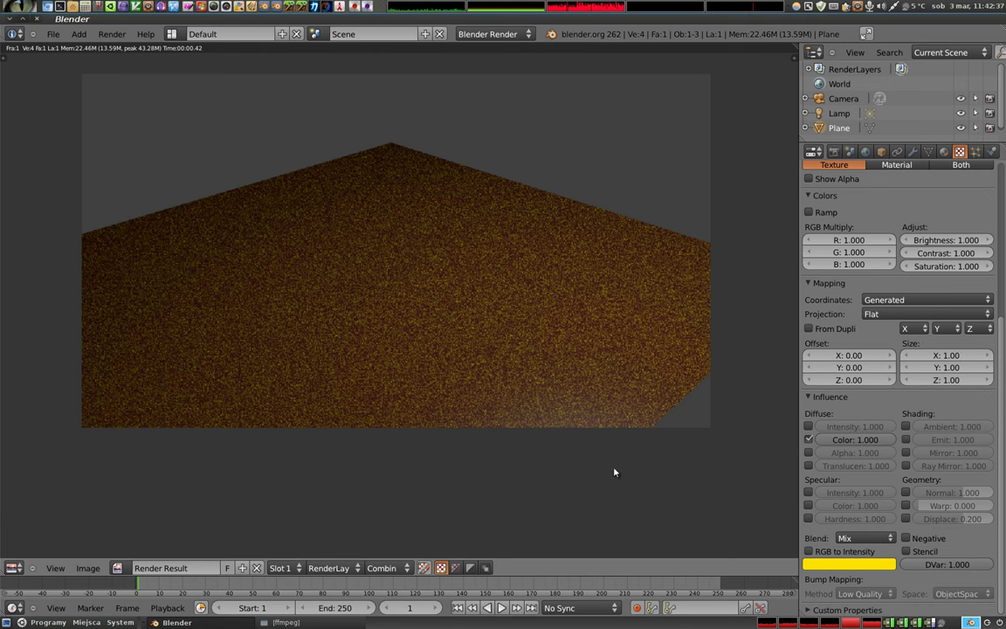
Change the influence colour to blue and render again
click(843, 564)
drag(840, 475, 734, 503)
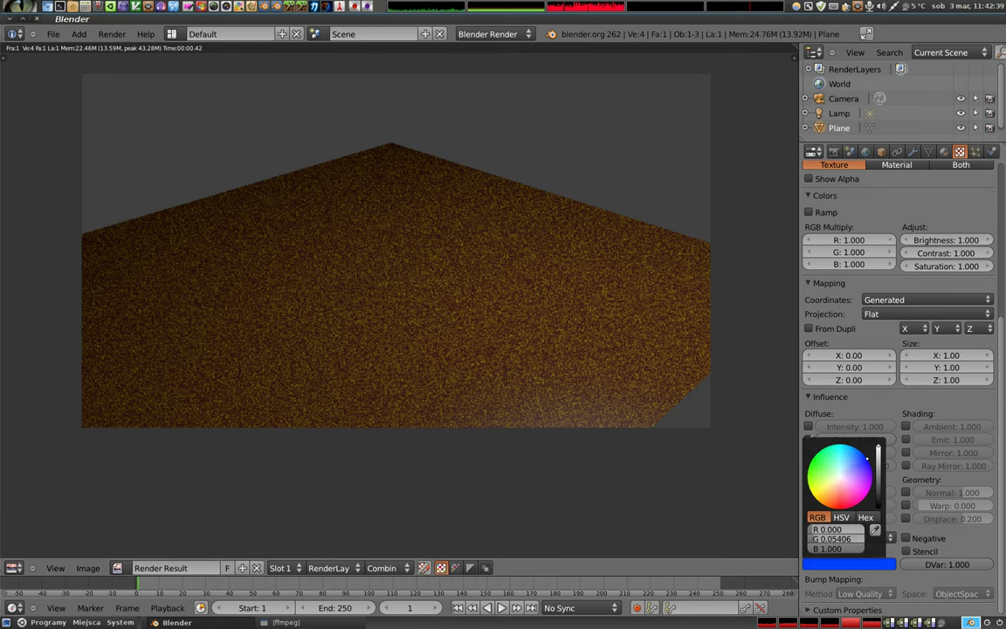
key(F12)
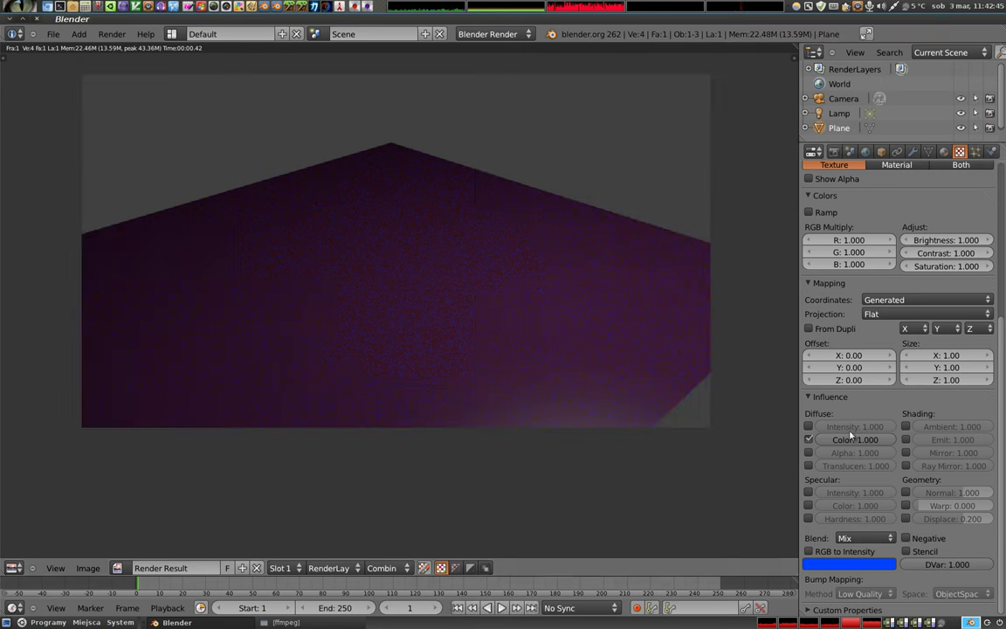
Lower the texture's diffuse colour influence to 0.271 and render, panning the result into view
drag(859, 442, 820, 443)
key(F12)
scroll(422, 348, up, 2)
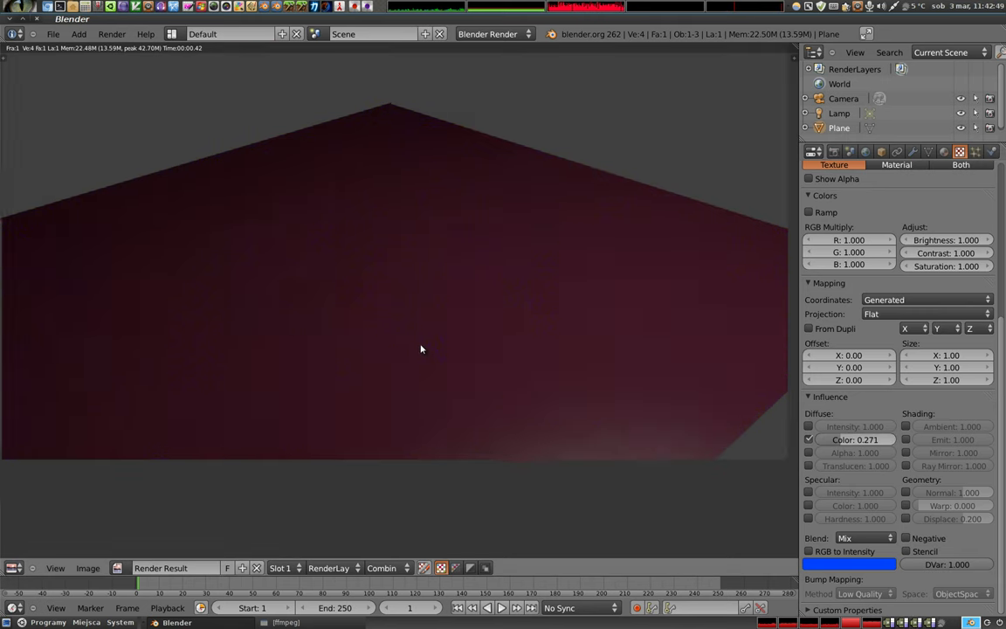
scroll(420, 336, up, 3)
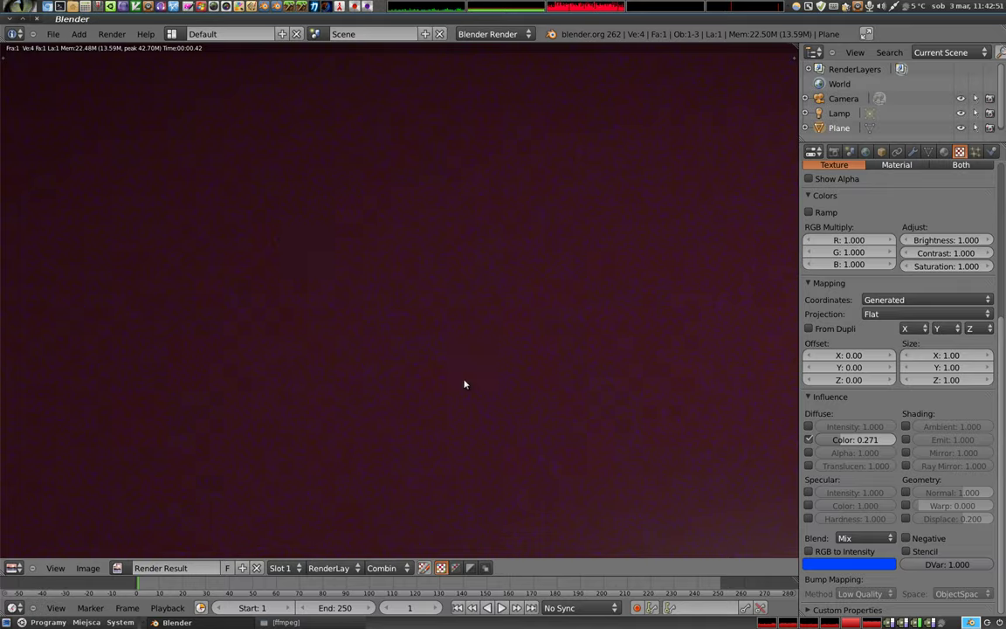
scroll(464, 384, down, 1)
scroll(468, 382, down, 1)
scroll(465, 367, down, 2)
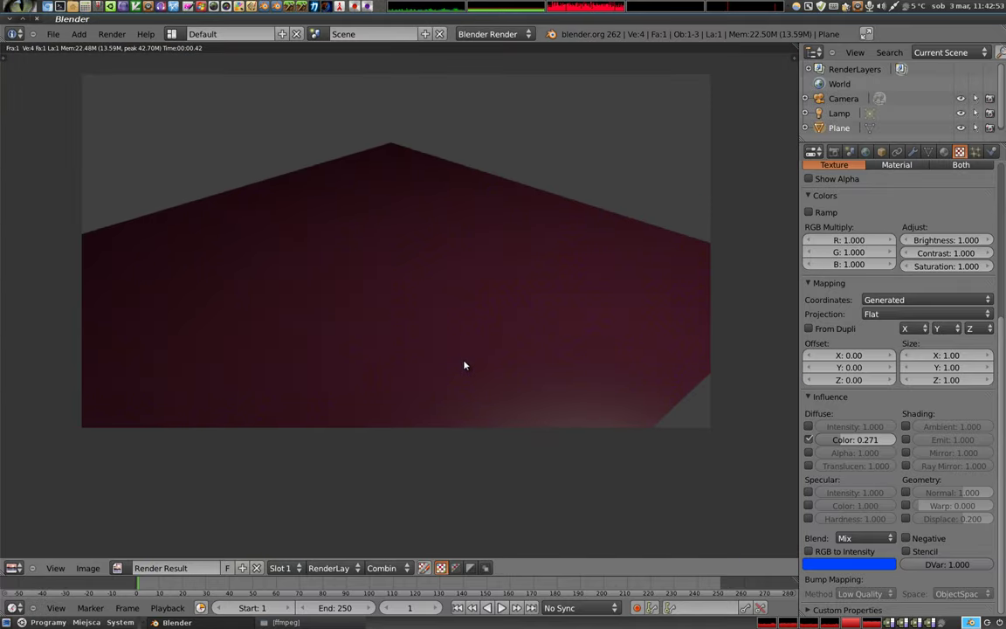
middle_drag(418, 297, 426, 330)
Change the influence colour to near-white and render the plane again
click(849, 564)
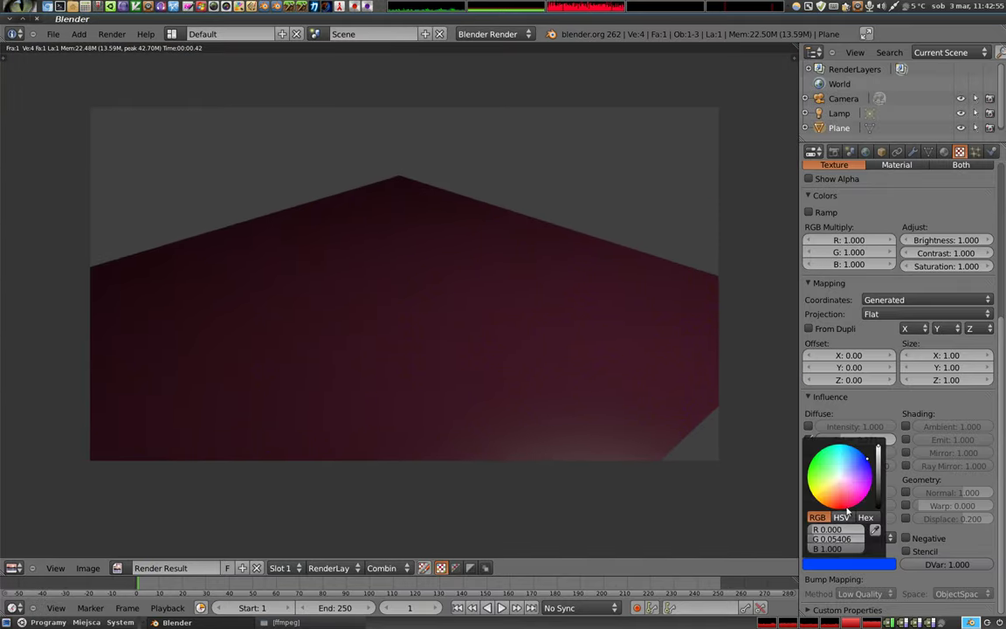
click(842, 481)
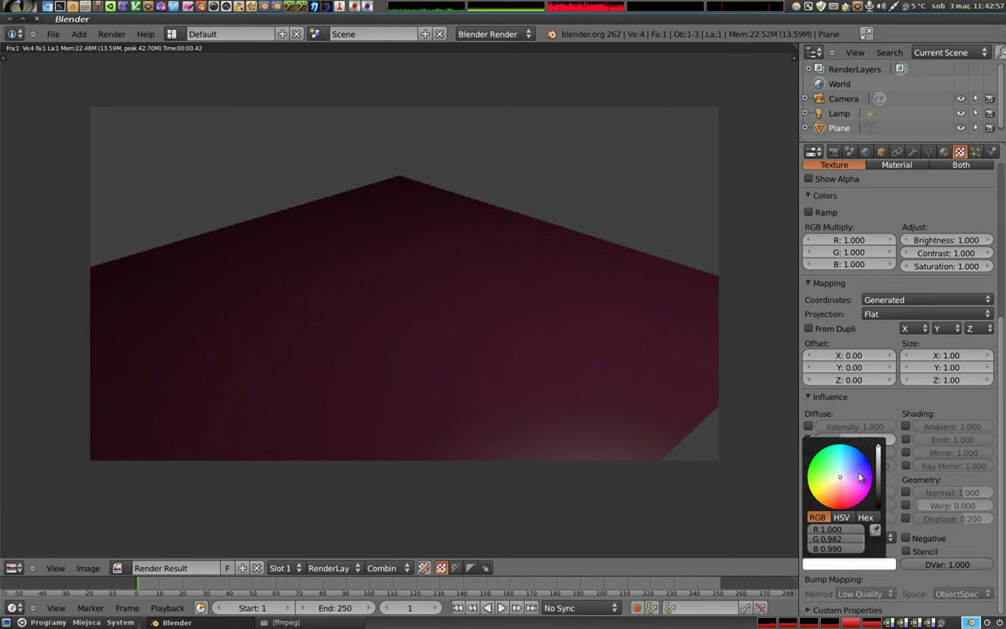
key(F12)
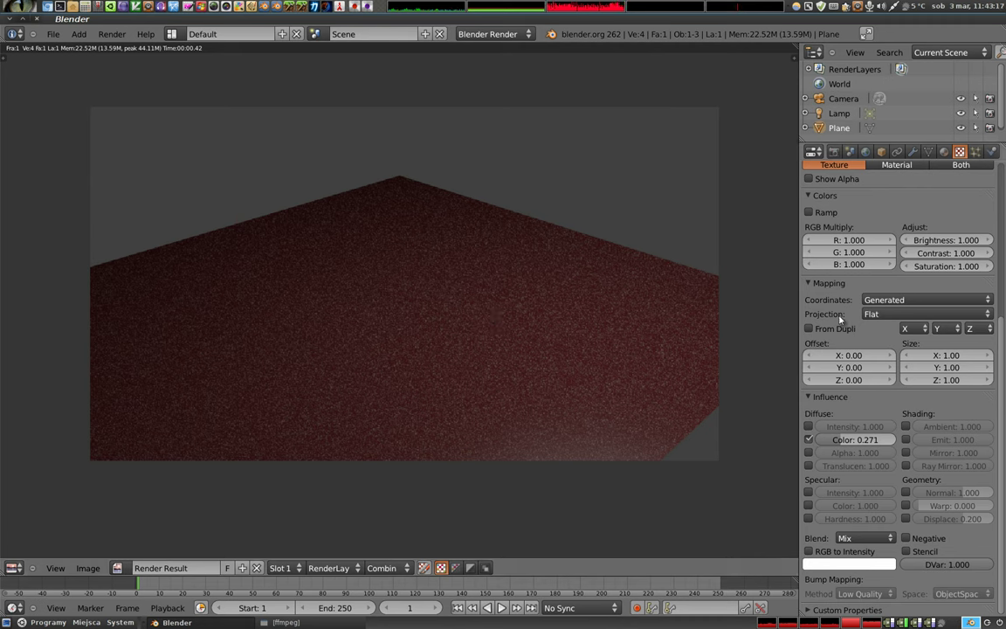
Enable the Noise colour ramp, render, and slide its black stop to about 0.989
scroll(812, 358, up, 5)
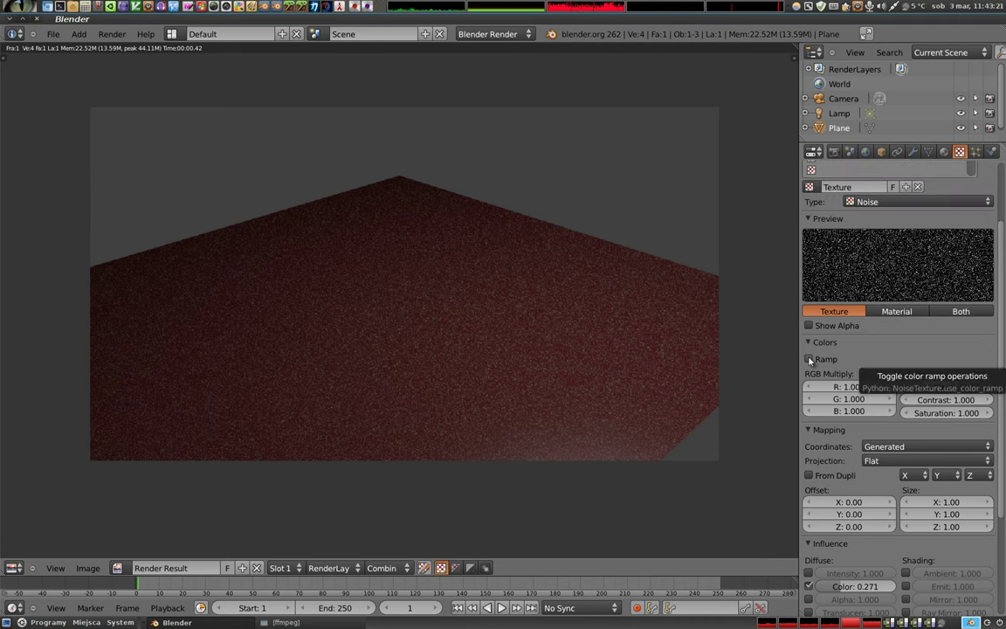
click(810, 359)
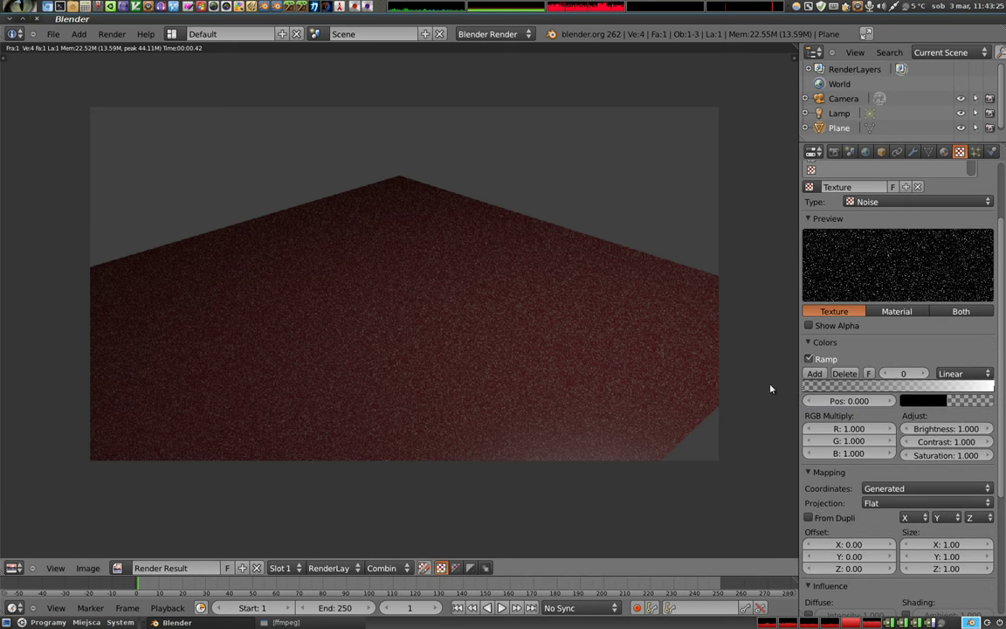
key(F12)
drag(806, 393, 993, 394)
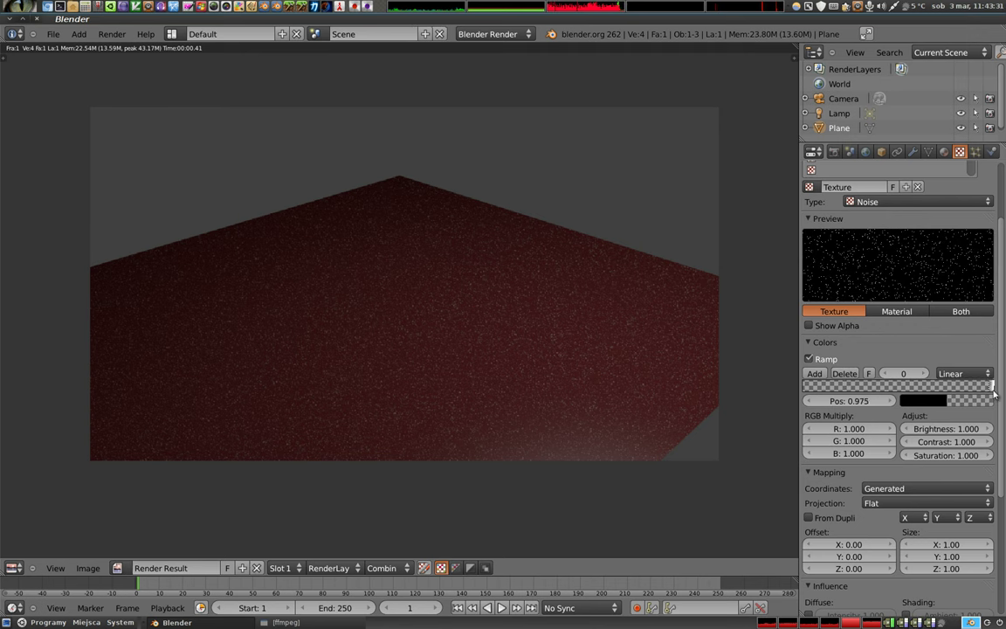
drag(993, 393, 997, 394)
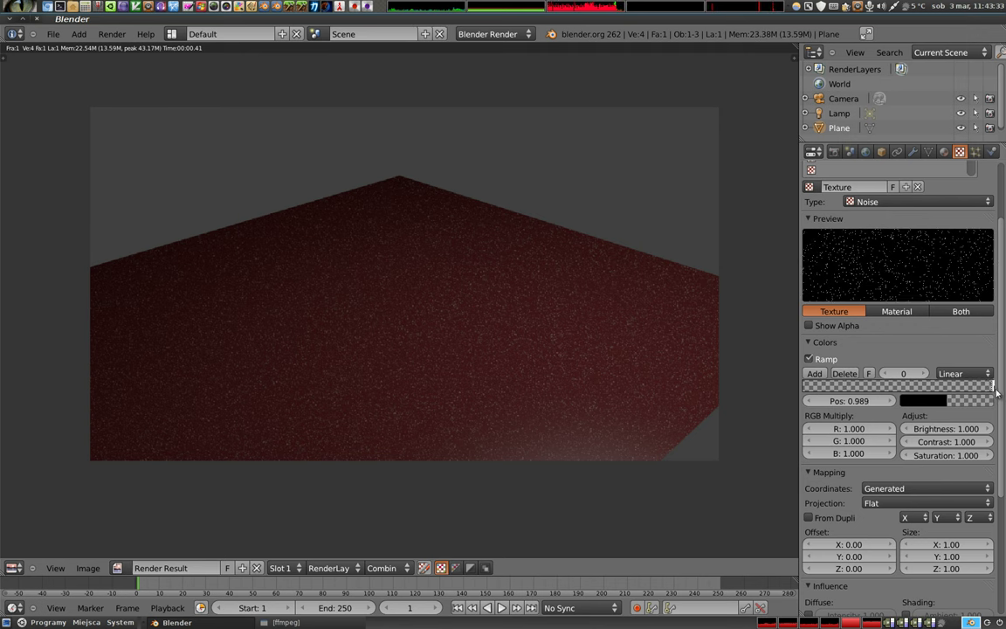
Lower the texture contrast to 0.500, render, and move the black ramp stop to 0.603
key(F12)
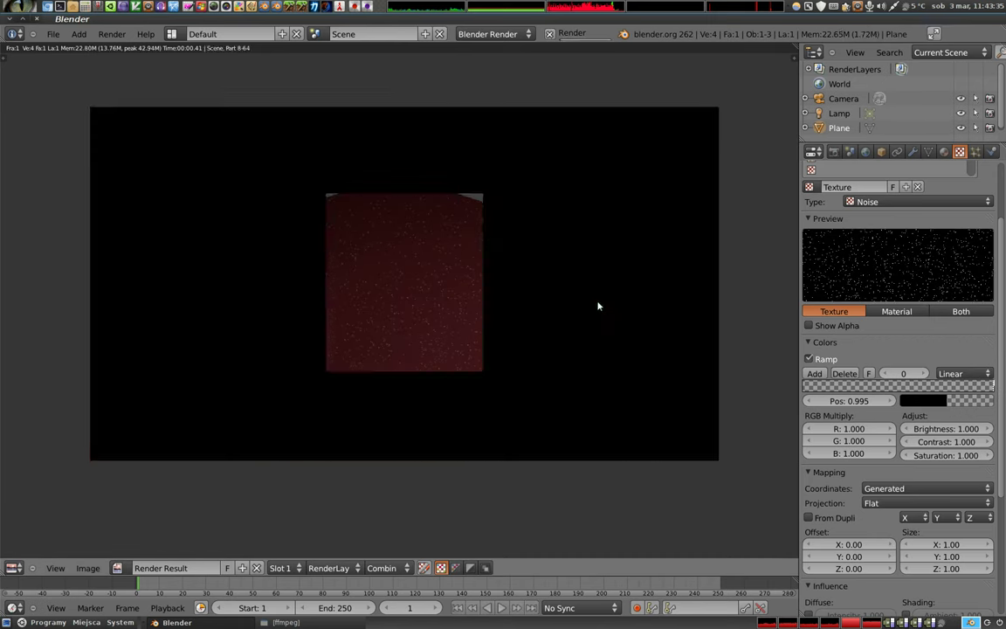
scroll(420, 332, up, 3)
scroll(420, 330, down, 1)
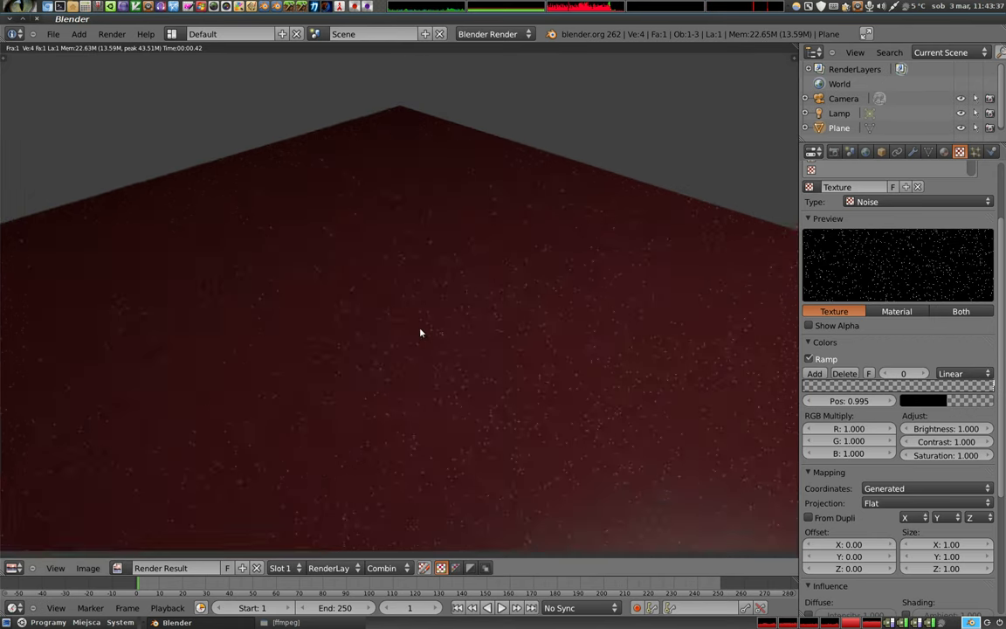
scroll(420, 330, down, 1)
mouse_move(946, 441)
mouse_down()
mouse_move(987, 441)
mouse_move(942, 441)
mouse_up()
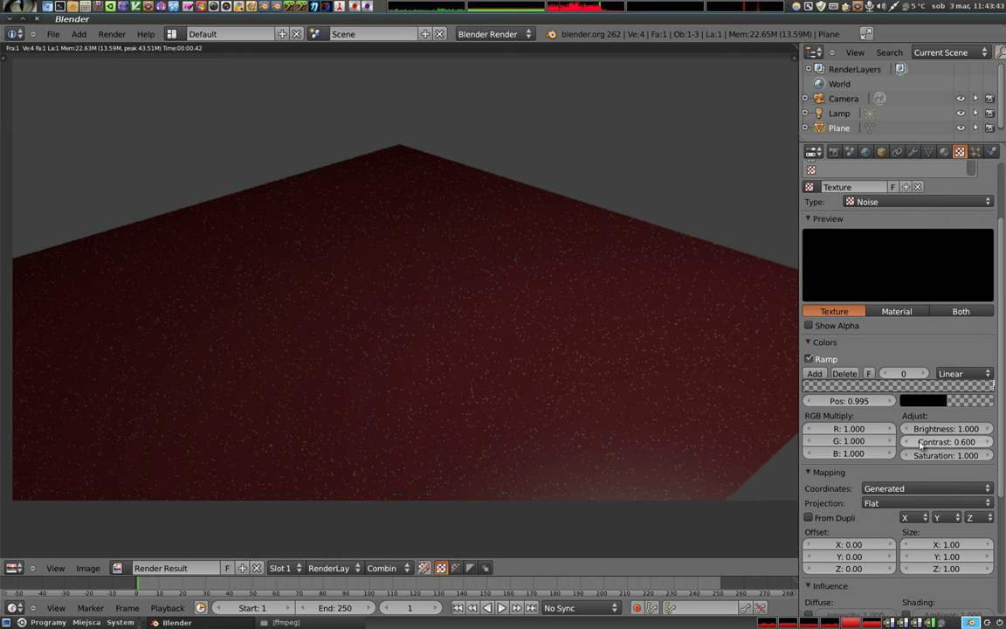
key(F12)
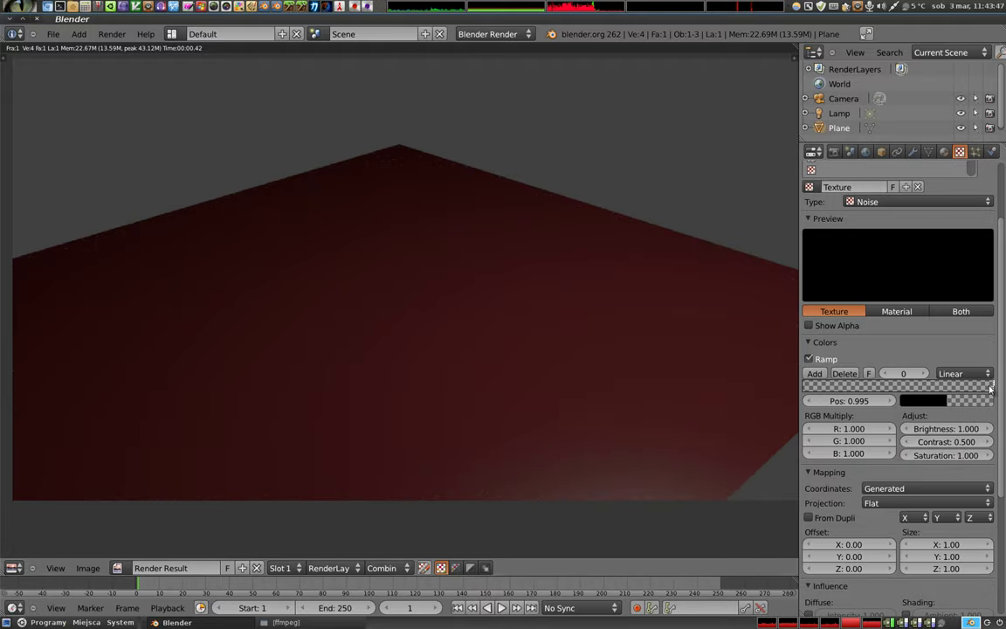
drag(991, 388, 915, 392)
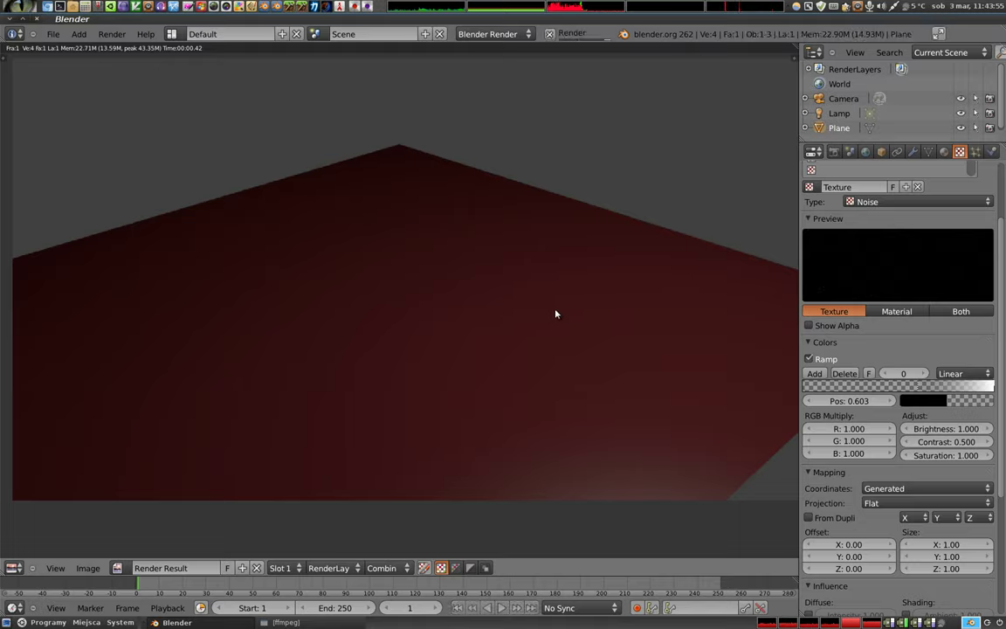
Render with texture brightness 1.300, then return brightness to 1.000
scroll(516, 341, up, 2)
scroll(471, 362, down, 1)
scroll(470, 364, down, 1)
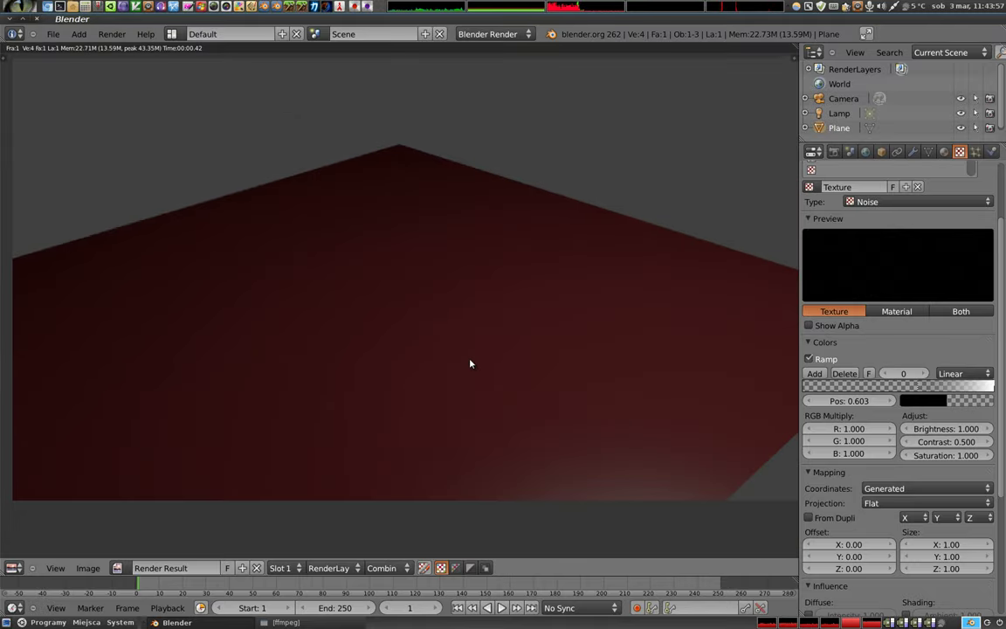
click(985, 429)
click(984, 429)
click(984, 428)
key(F12)
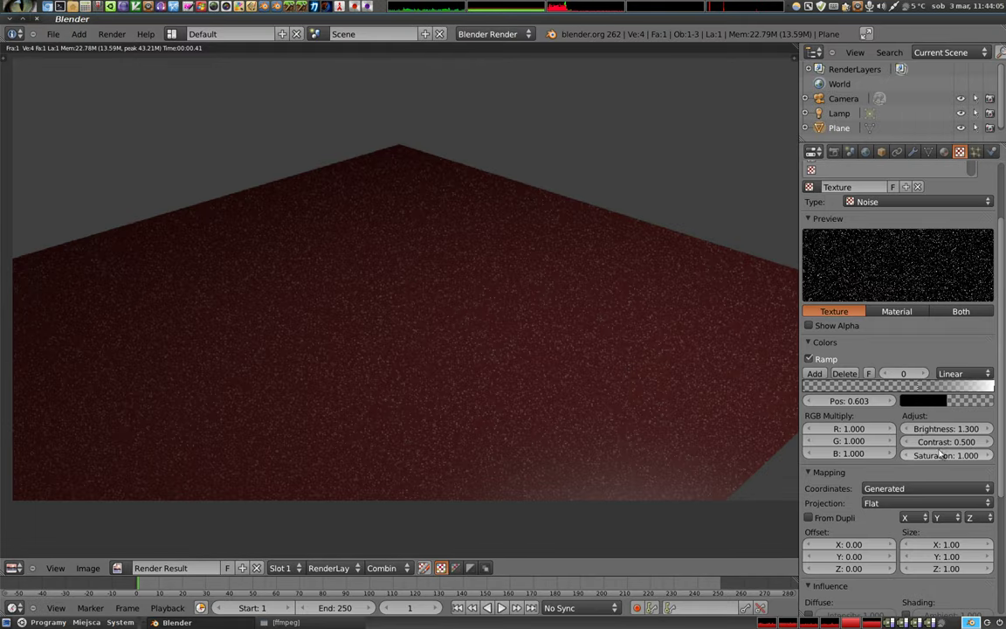
click(908, 429)
click(909, 429)
click(908, 429)
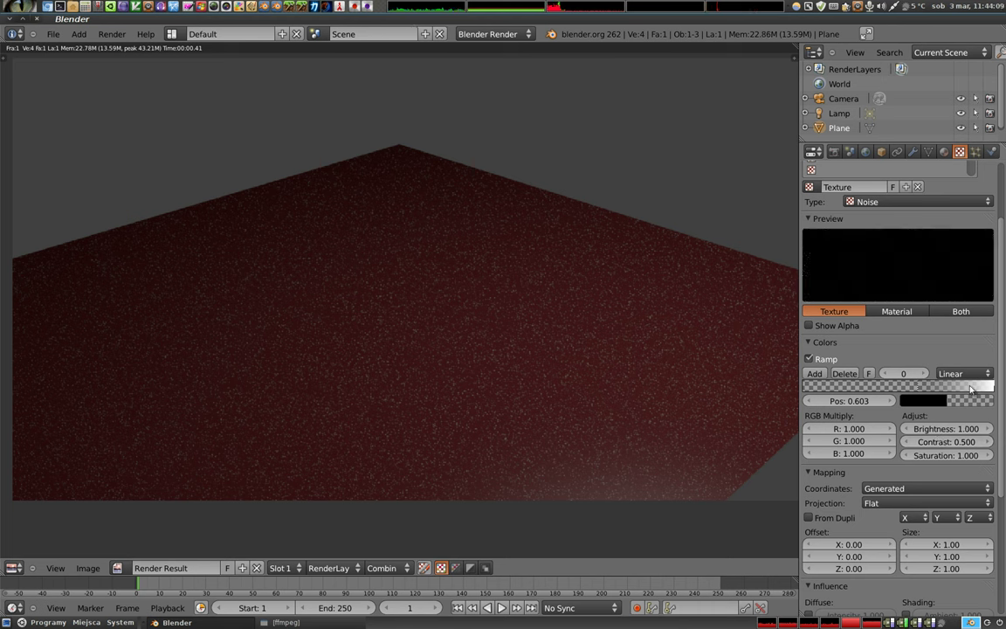
Raise contrast to 2.600, move the black ramp stop to 0.993, and render
drag(946, 441, 986, 442)
drag(882, 387, 994, 391)
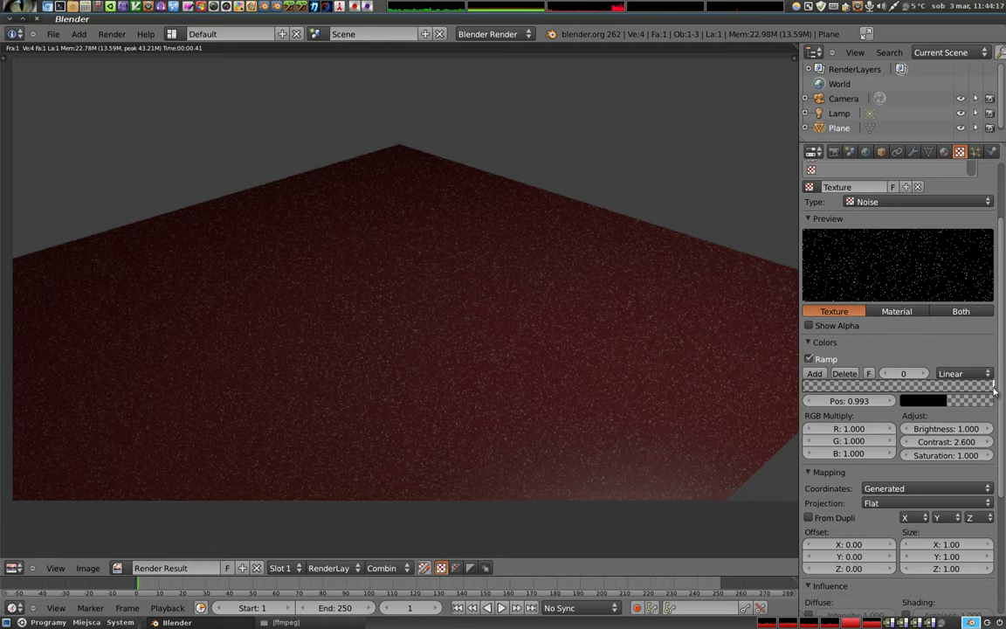
key(F12)
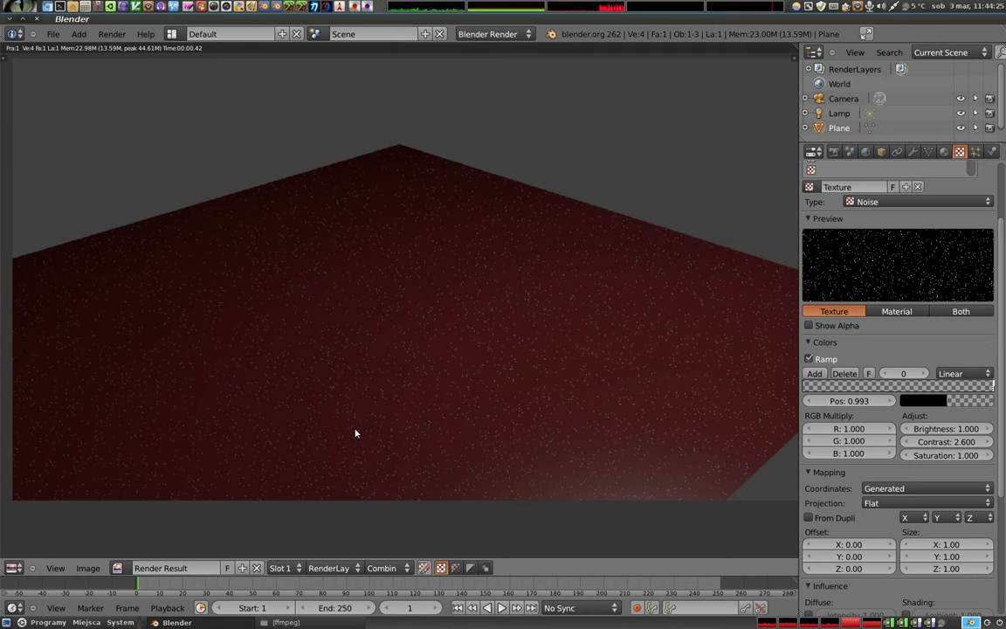
Set the texture brightness to 0.500 and contrast to 0.600
click(943, 429)
text(0.5)
key(Return)
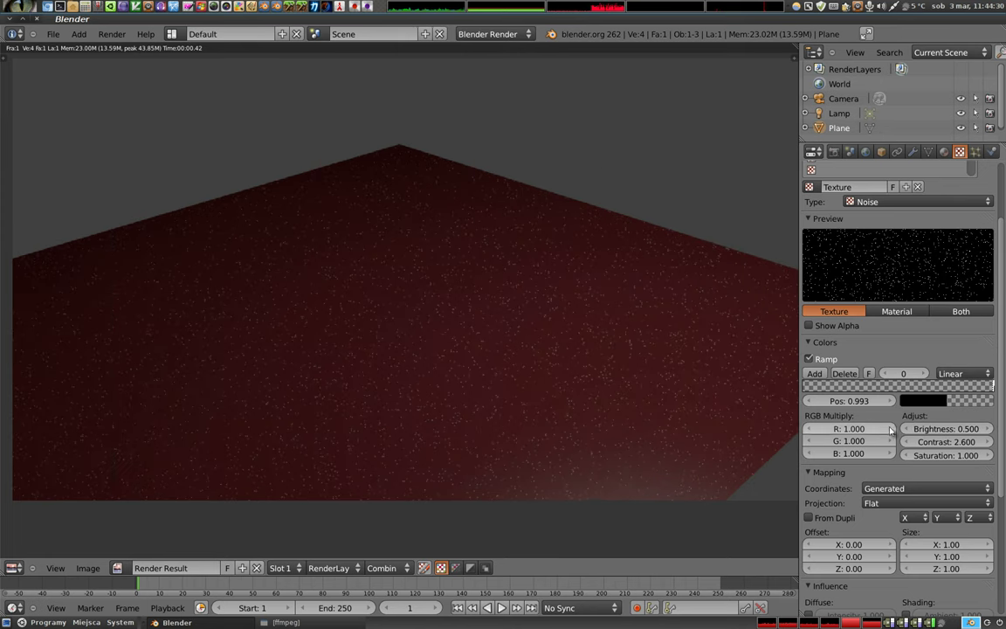
click(952, 442)
text(0.6)
key(Return)
Change the contrast to 0.900 and render the plane
click(952, 442)
text(0.9)
key(Return)
key(F12)
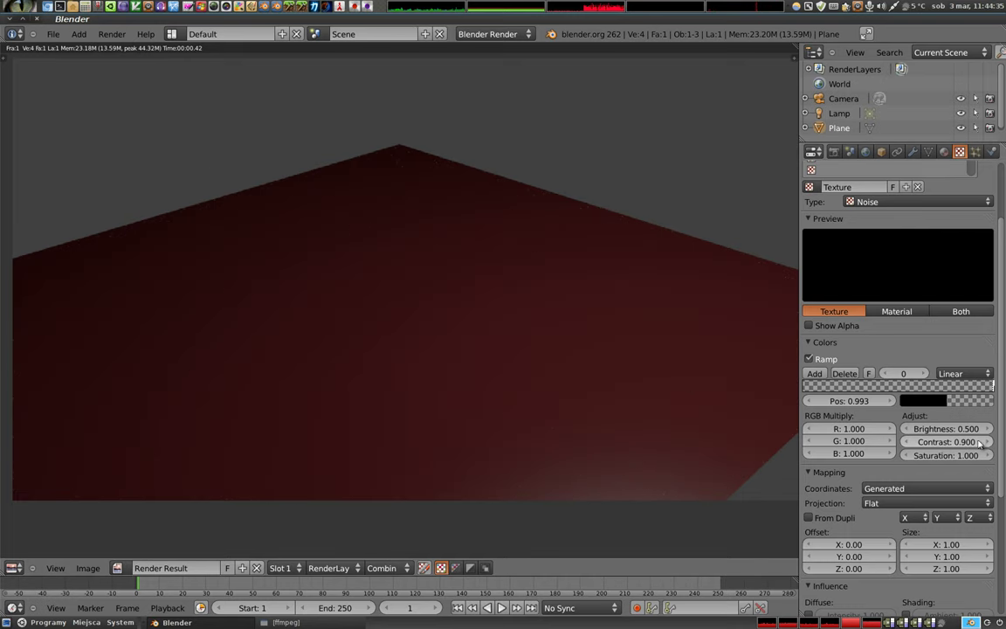
key(F12)
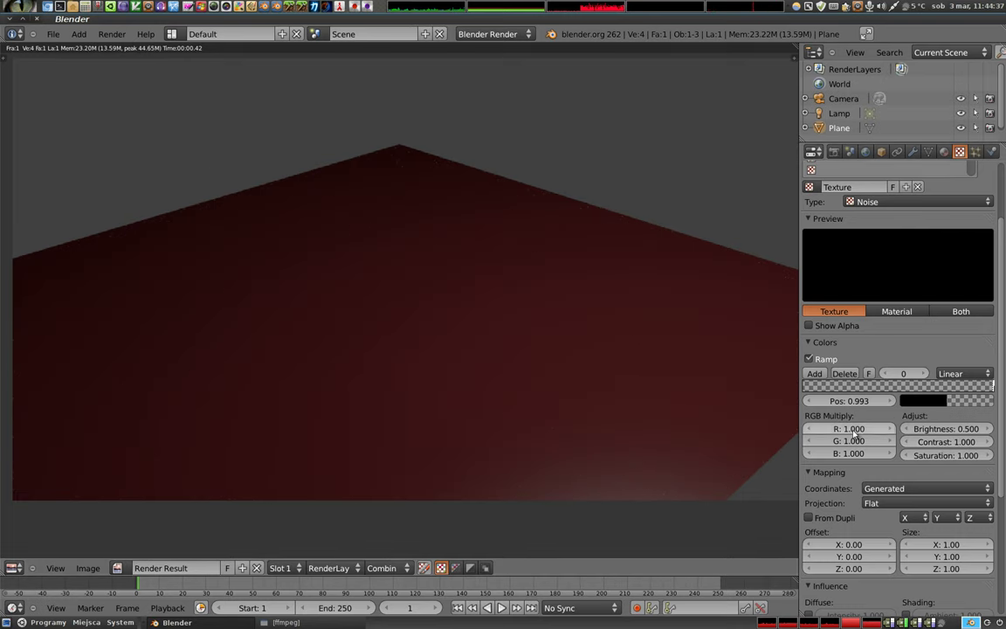
Render at brightness 0.700, then set brightness to 1.000 and lower it to 0.900
ctrl+scroll(926, 428, up, 2)
key(F12)
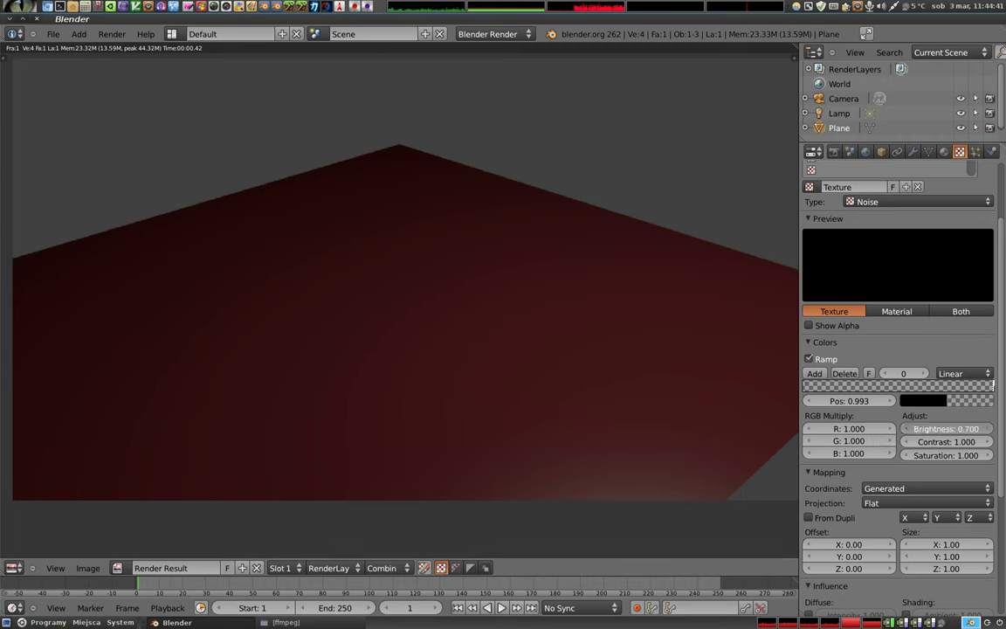
text(1)
key(Return)
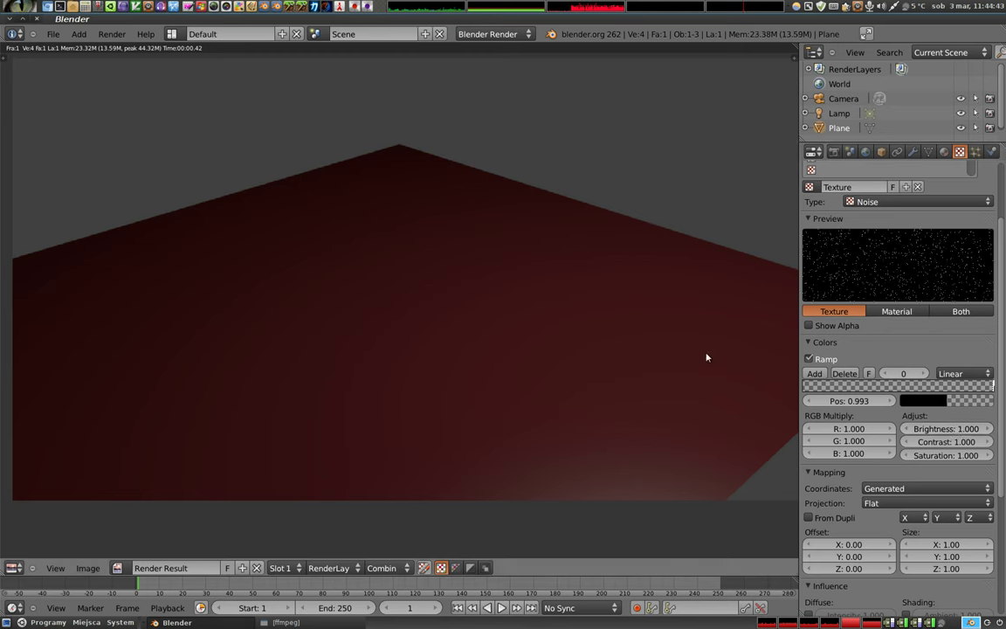
click(906, 429)
Render the plane at brightness 0.900, then set the Noise texture contrast to 1.100
key(F12)
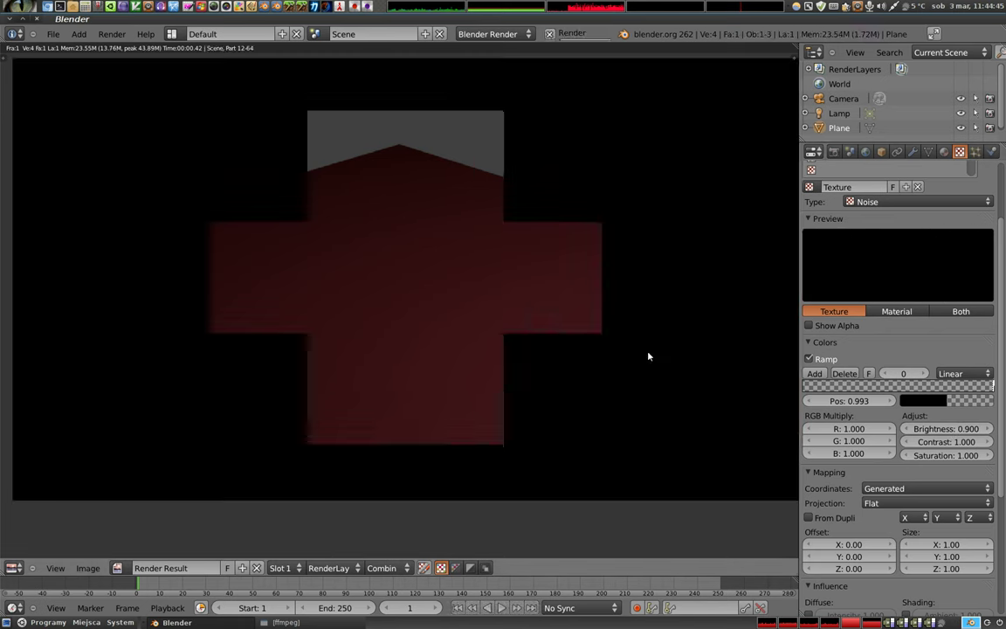
click(987, 442)
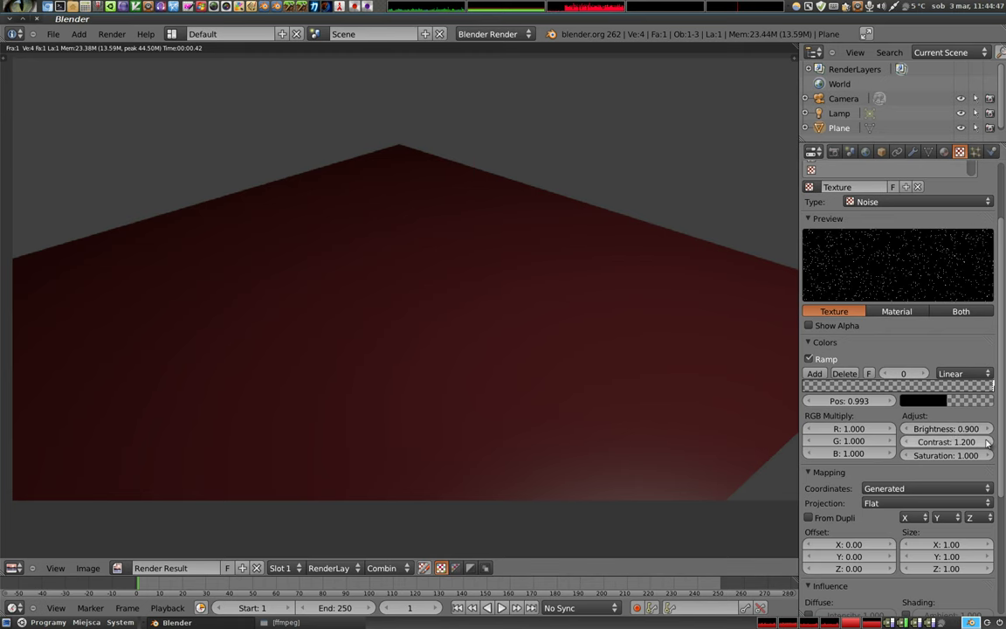
click(905, 442)
Move the black colour-ramp stop to 0.883 and bring up the ffmpeg terminal window
drag(989, 392, 989, 394)
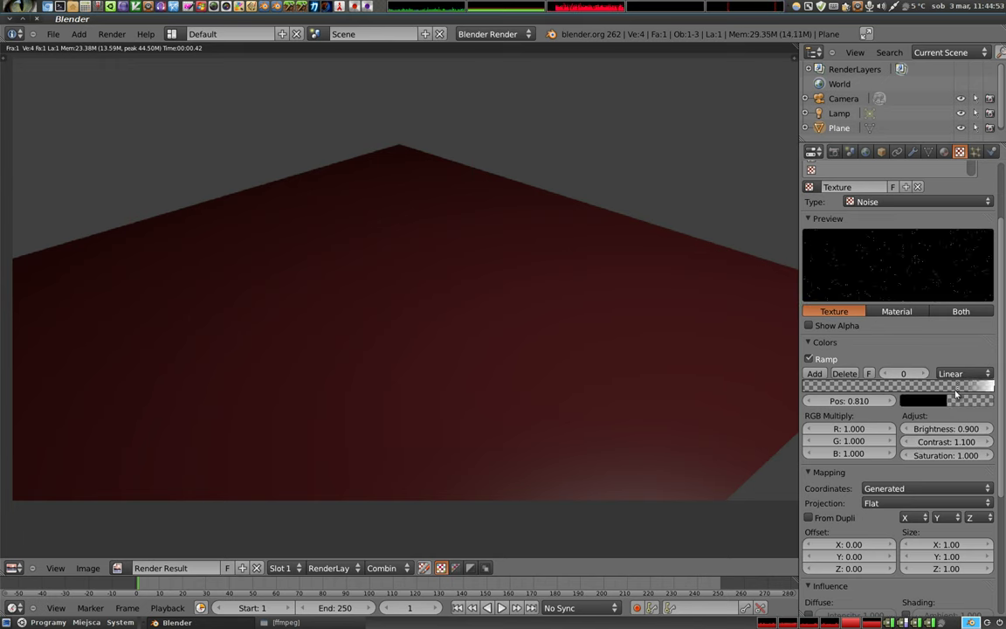
drag(970, 397, 969, 398)
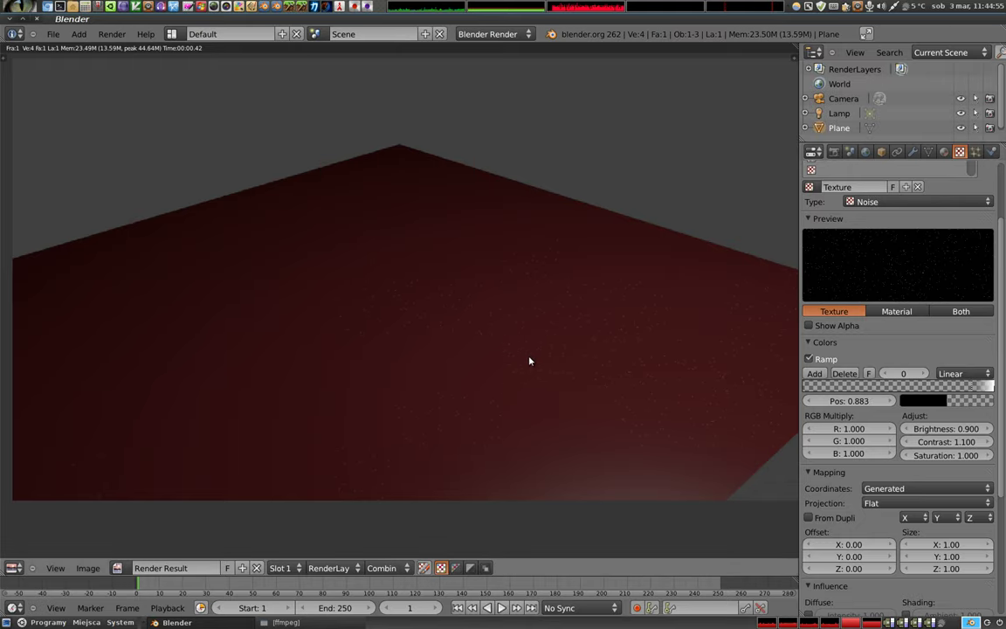
click(322, 622)
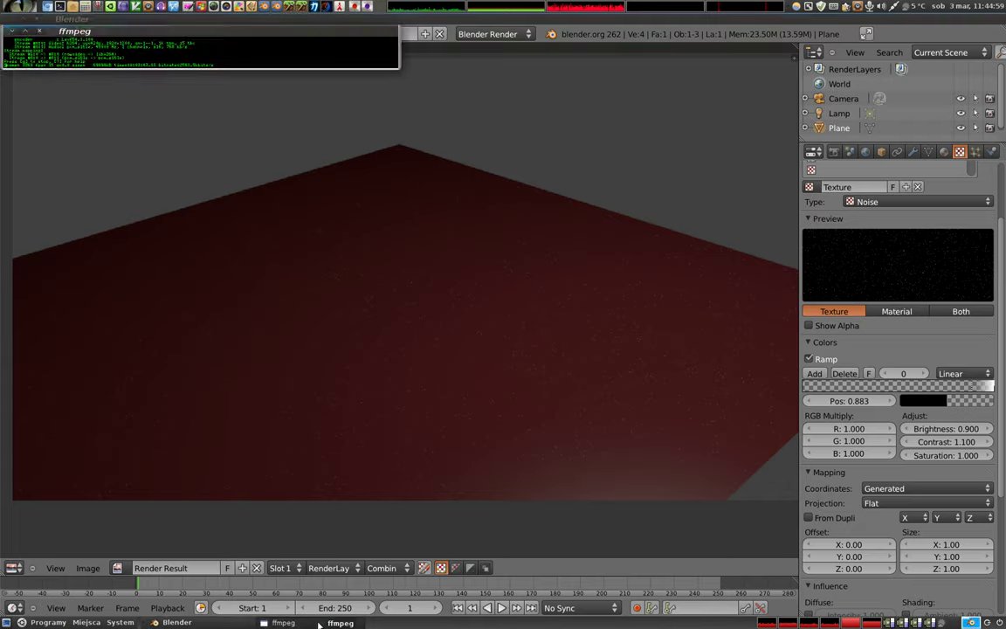